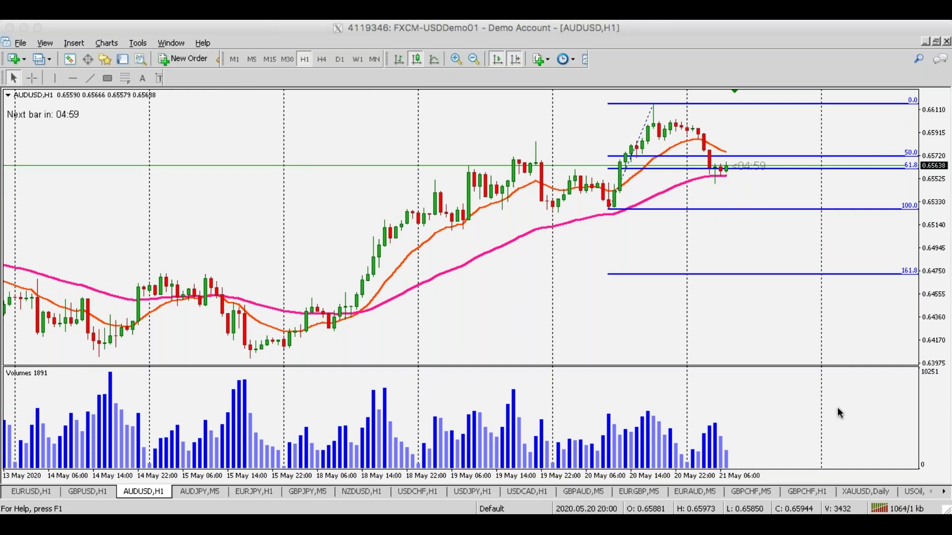
Switch the AUDUSD chart to the daily timeframe and inspect the trend up to the latest candles with the crosshair
left_click(780, 304)
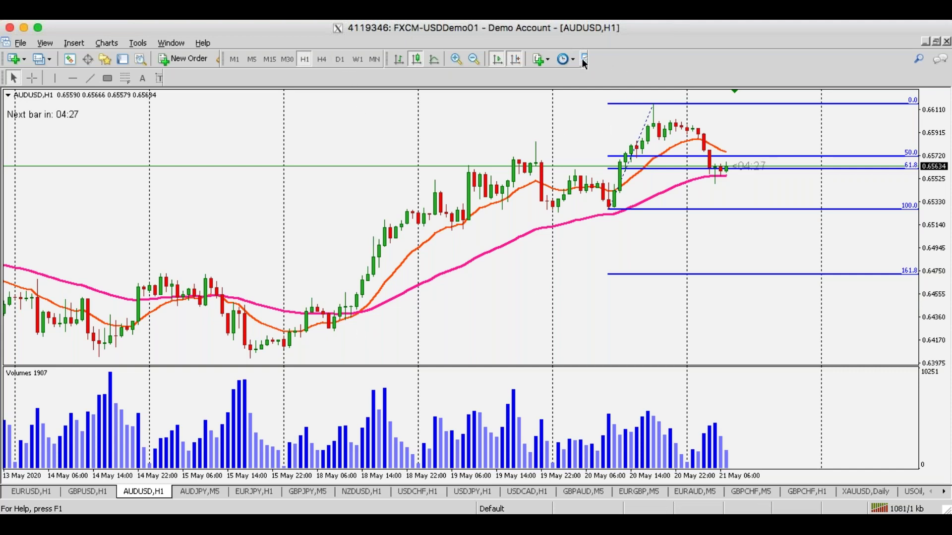
left_click(340, 59)
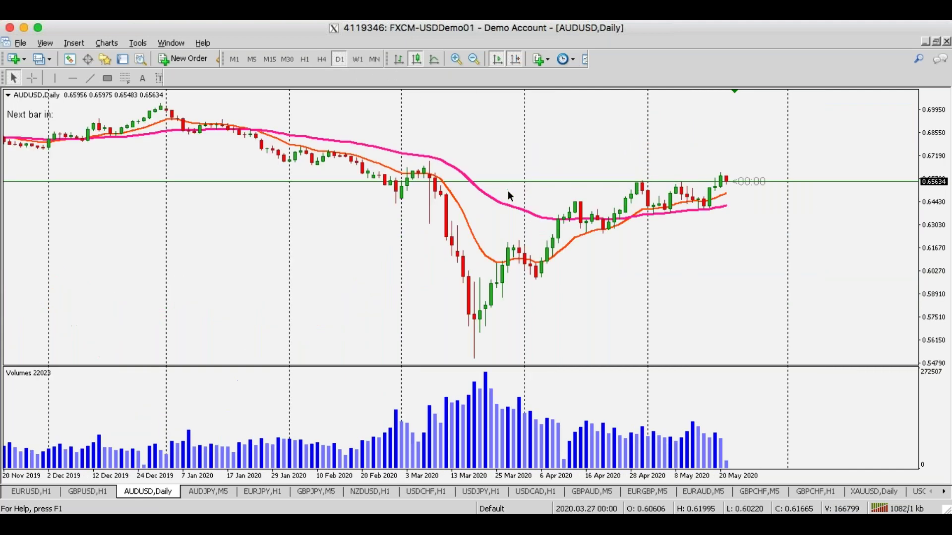
left_click_drag(928, 272, 927, 280)
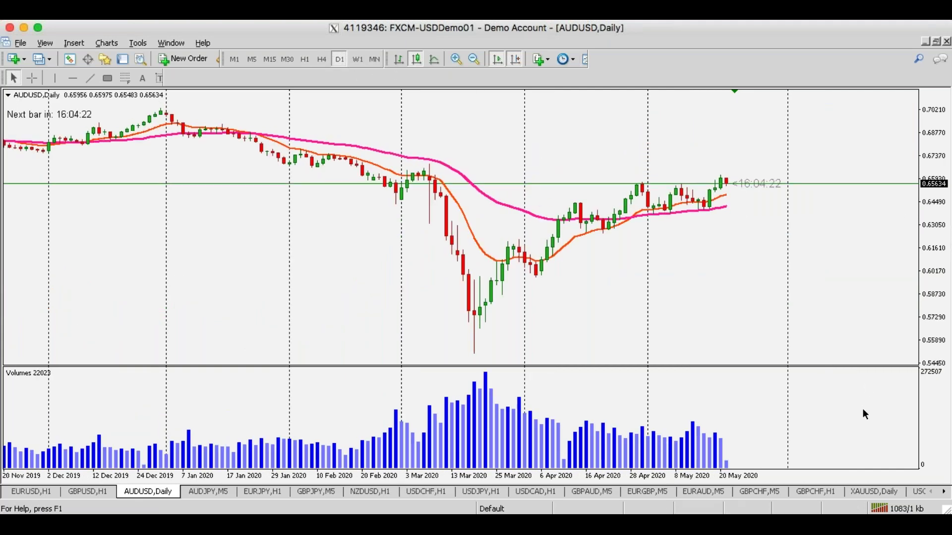
middle_click(643, 196)
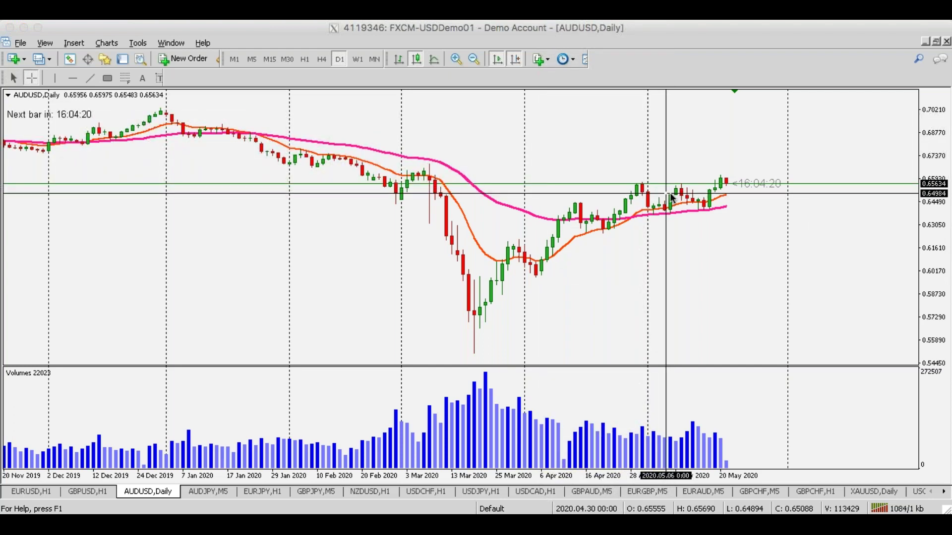
left_click(723, 183)
Return the AUDUSD chart to H1, enlarge its price scale and trace the uptrend's swings with the crosshair
left_click(305, 59)
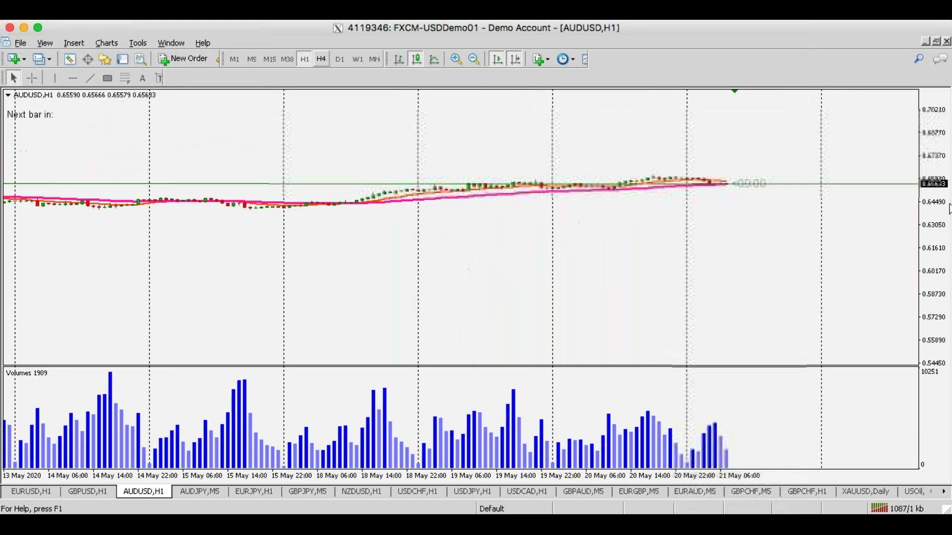
left_click_drag(938, 213, 892, 255)
middle_click(323, 300)
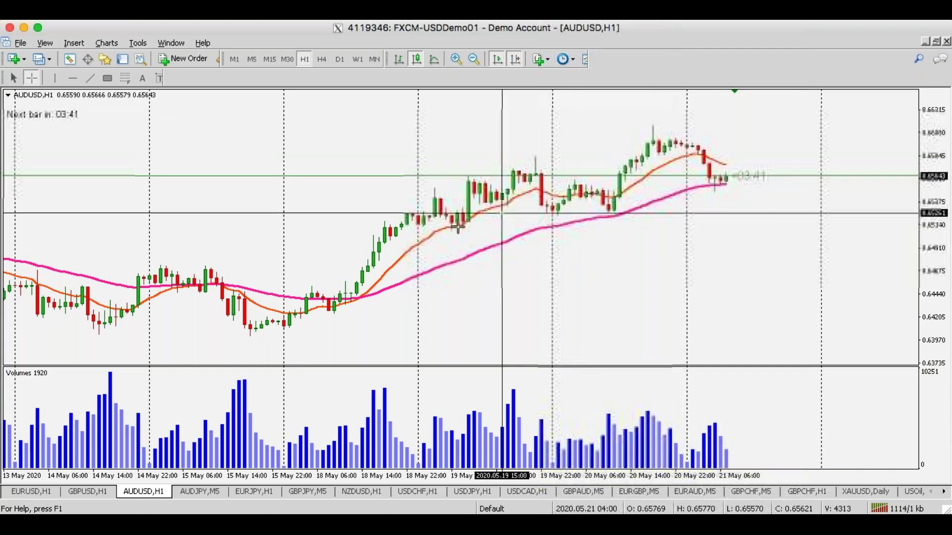
left_click(745, 139)
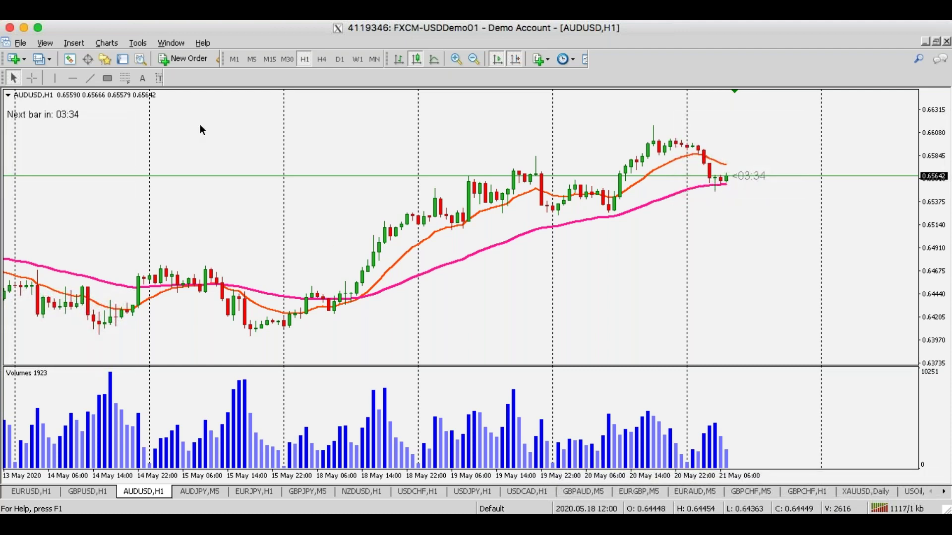
Draw a Fibonacci retracement on the AUDUSD H1 chart from the 20 May swing low up to the following swing high
left_click(124, 79)
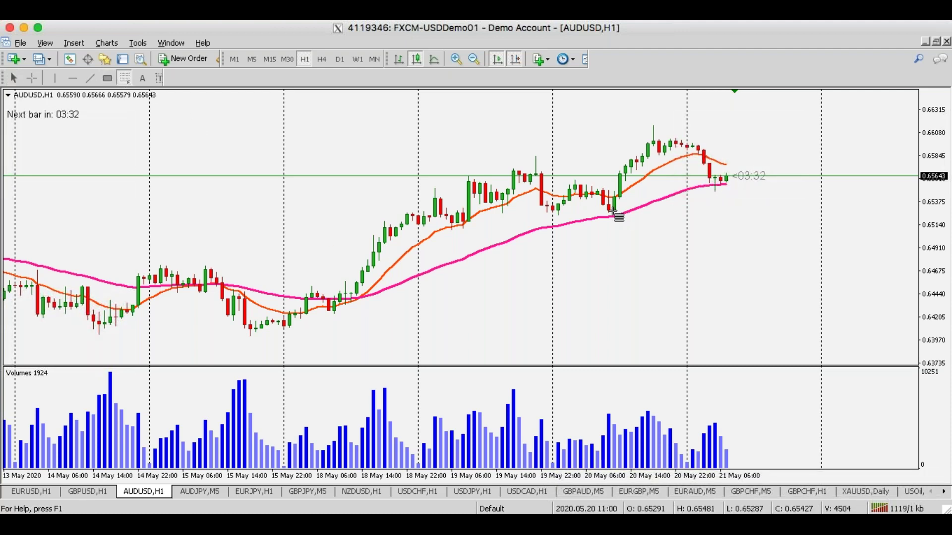
left_click_drag(609, 211, 654, 127)
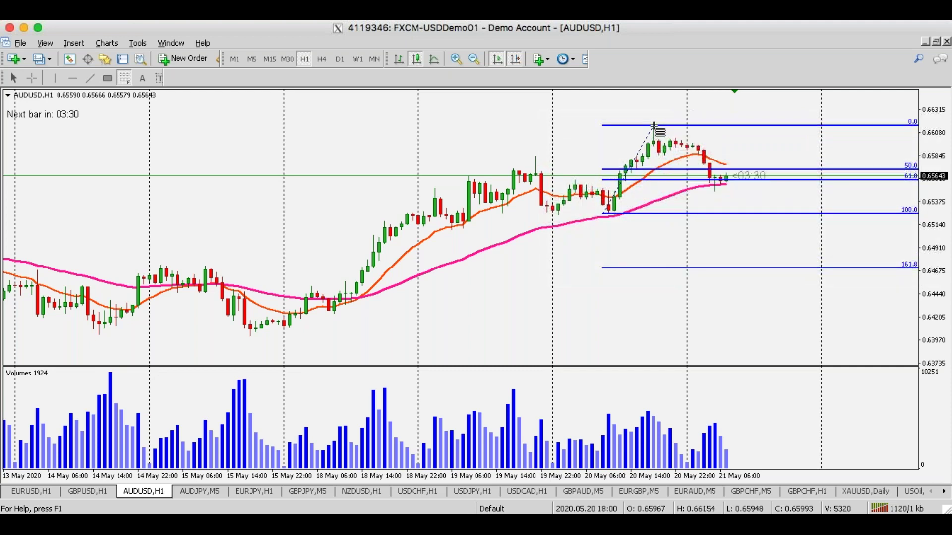
Mark the zone between the 50.0 and 61.8 levels with a rectangle around the latest candles, and delete the Fibonacci retracement
left_click(107, 78)
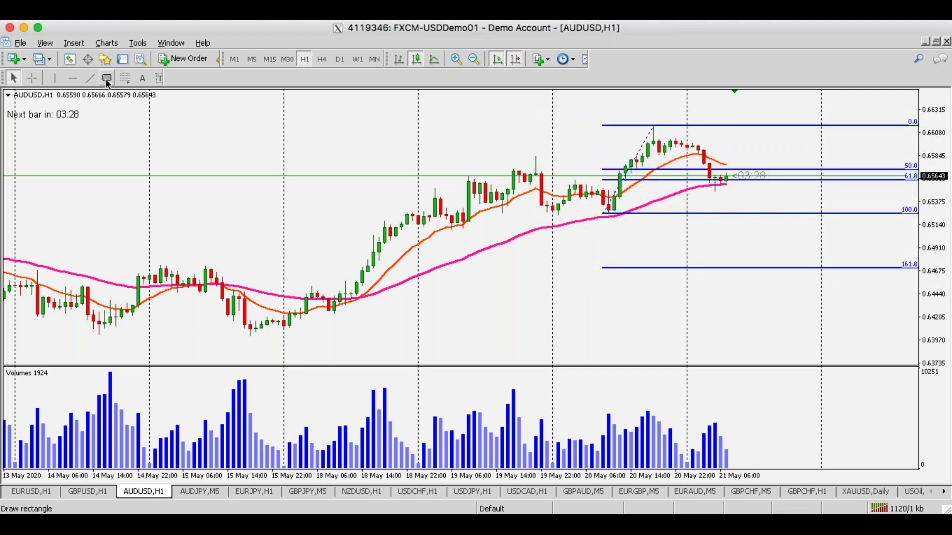
left_click_drag(698, 169, 792, 179)
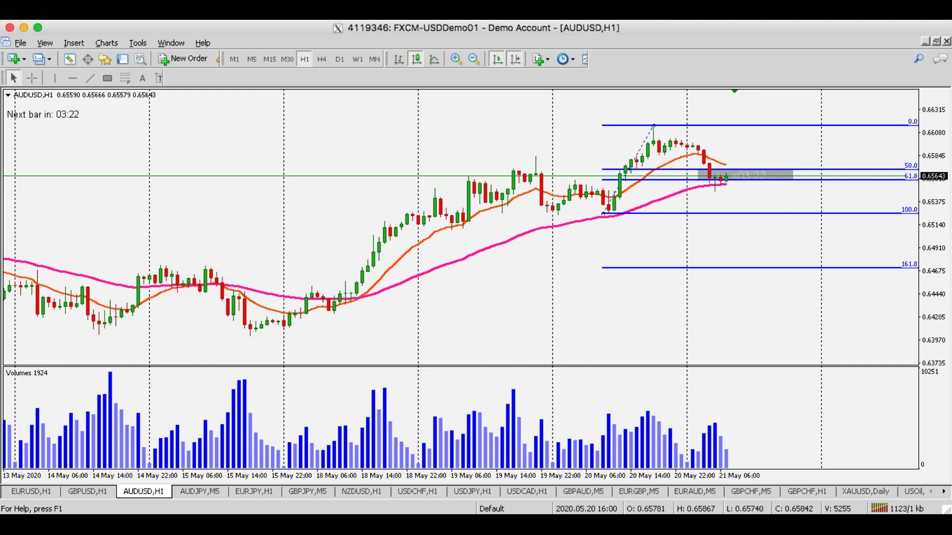
key("Delete")
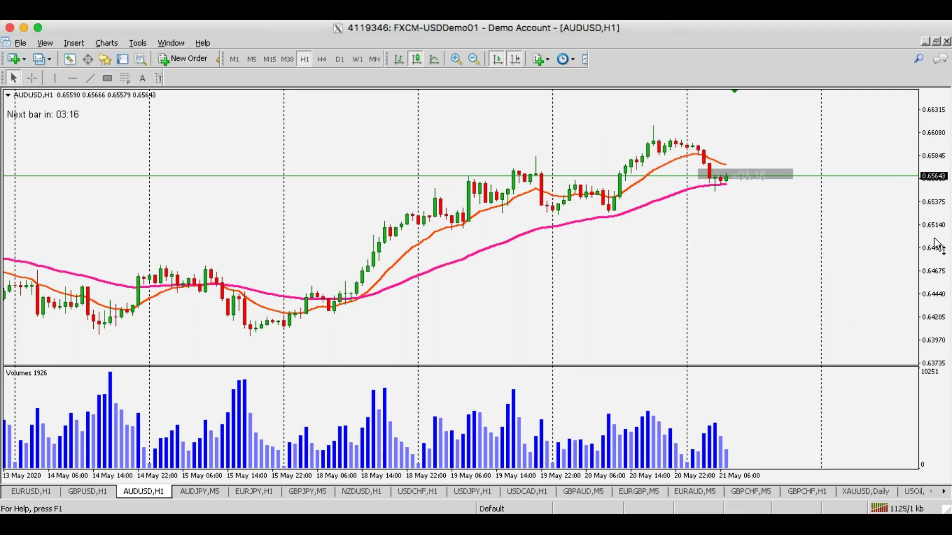
left_click_drag(936, 245, 937, 233)
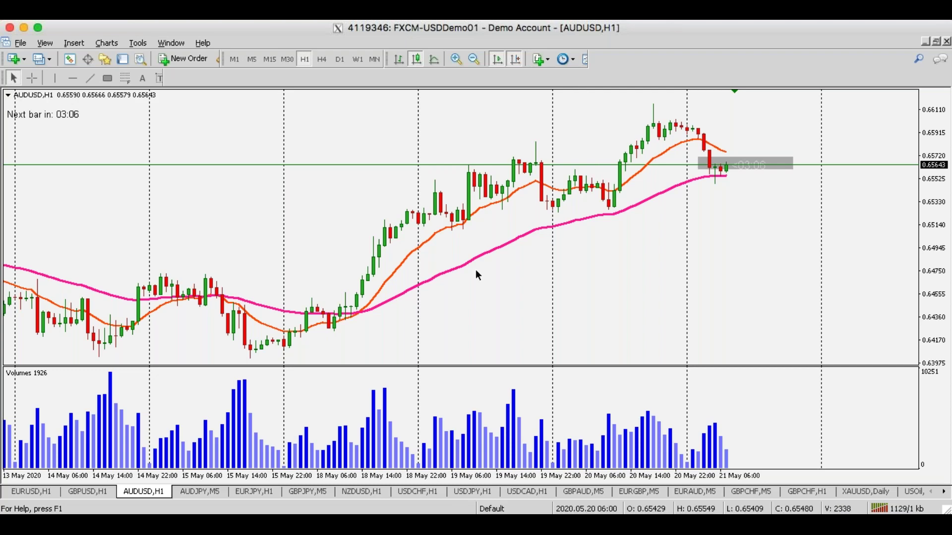
Set the AUDJPY chart to the H1 timeframe and go back to the AUDUSD chart
left_click(213, 492)
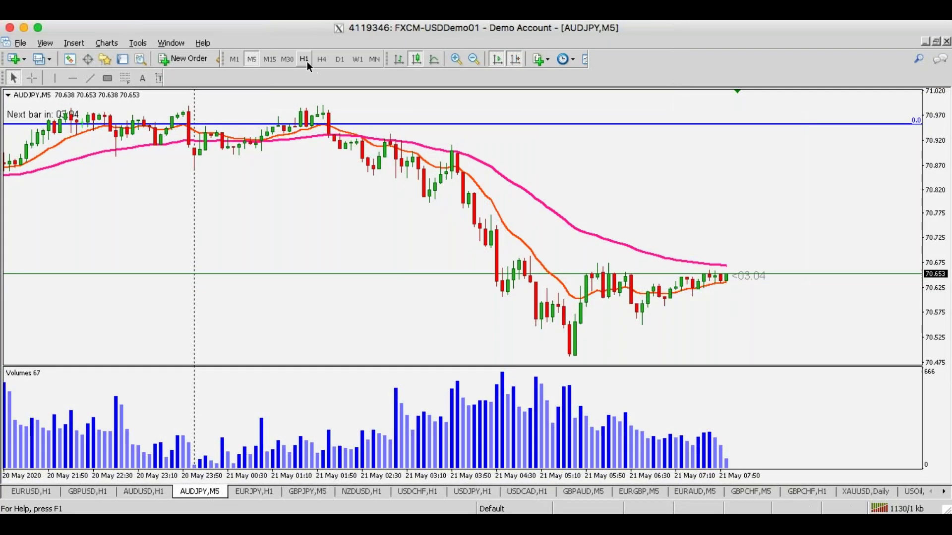
left_click(307, 62)
left_click(139, 491)
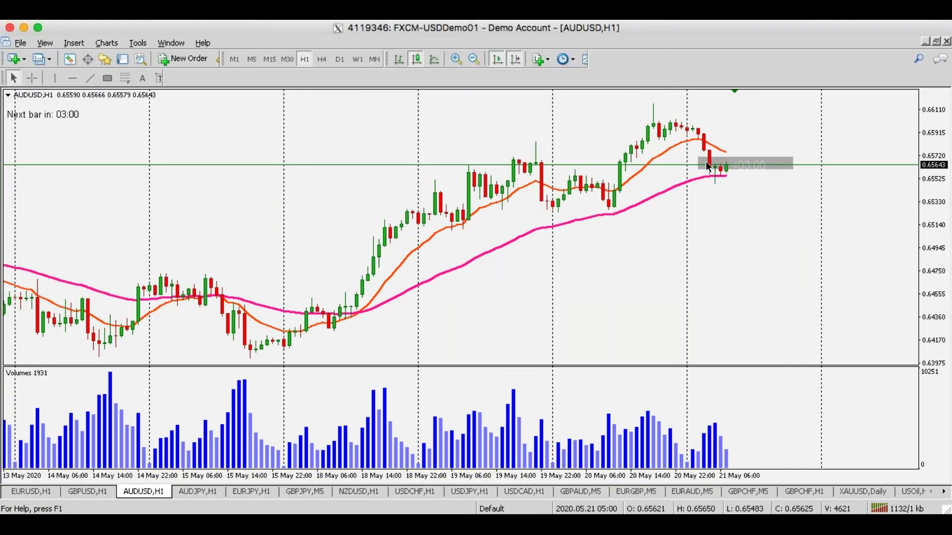
Switch the AUDUSD chart to M5, fit its price scale, and check the bearish candle leaving the rectangle against its volume bar
left_click(251, 59)
left_click_drag(942, 316, 942, 337)
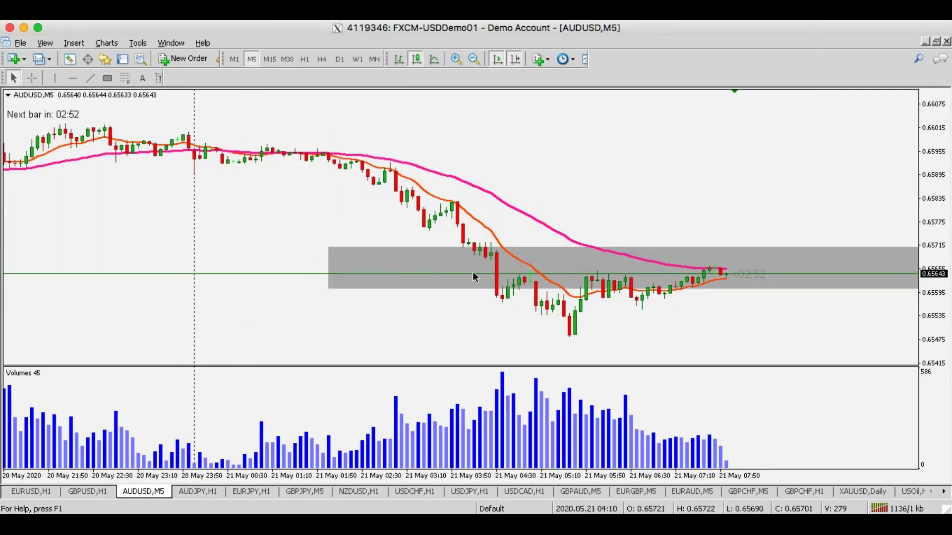
key("ctrl+f")
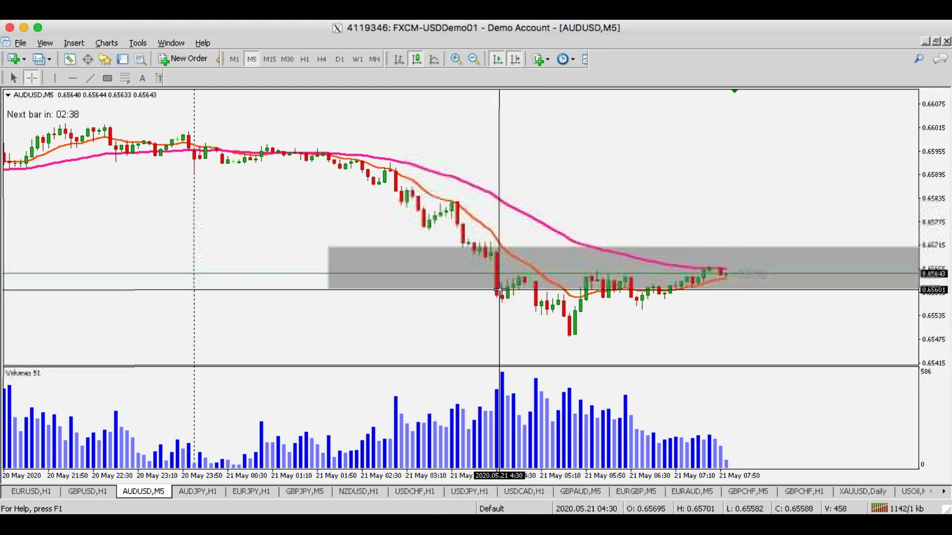
left_click(503, 374)
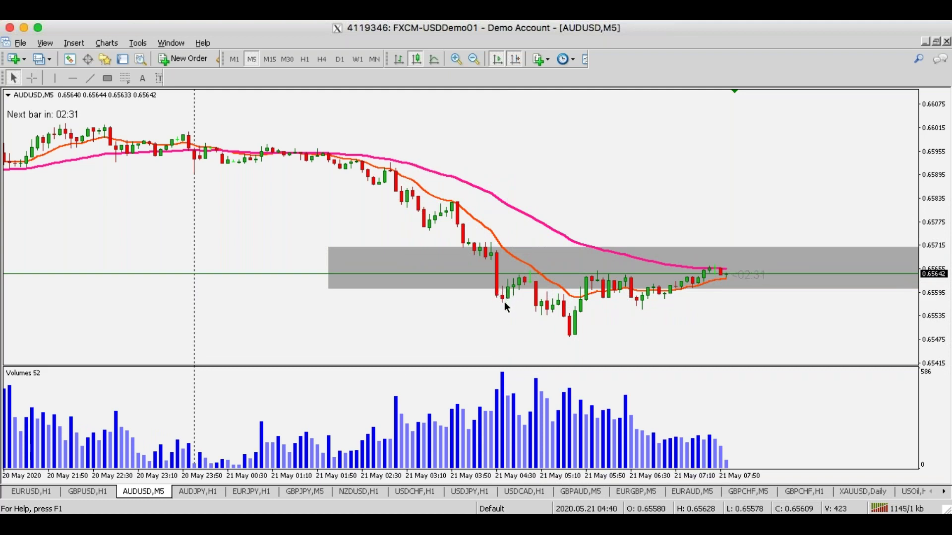
middle_click(504, 375)
left_click(504, 376)
Examine the further lows below the rectangle, including the 21 May 05:35 candle, with the crosshair and compare their volume bars
middle_click(540, 314)
left_click(560, 327)
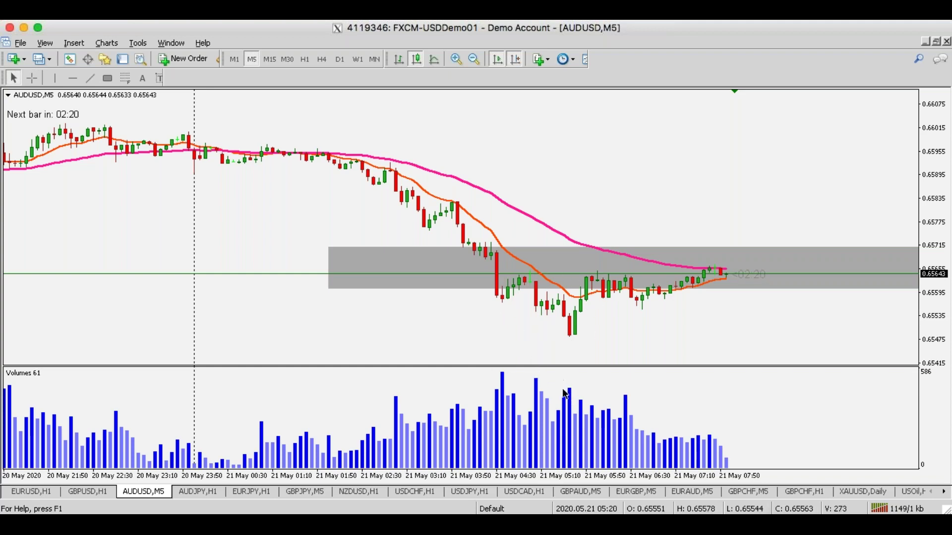
middle_click(535, 300)
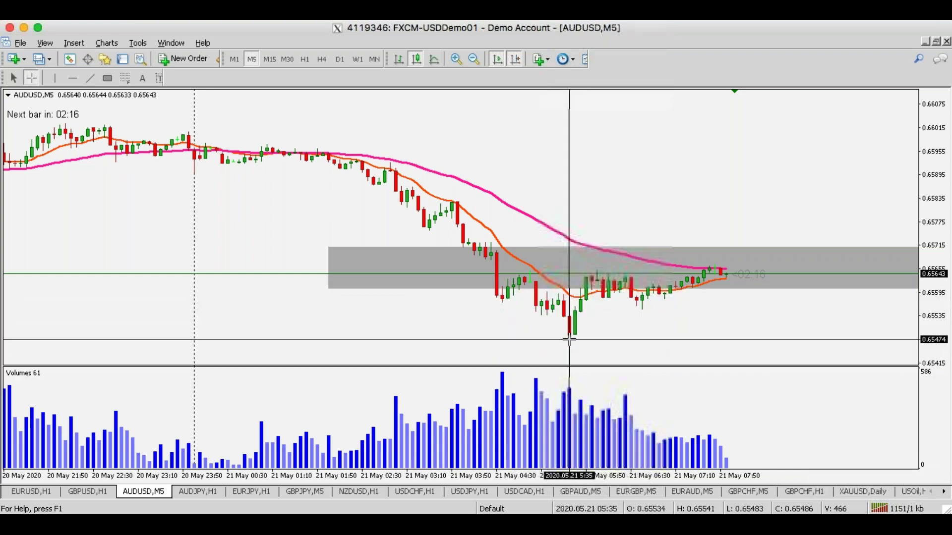
left_click(569, 319)
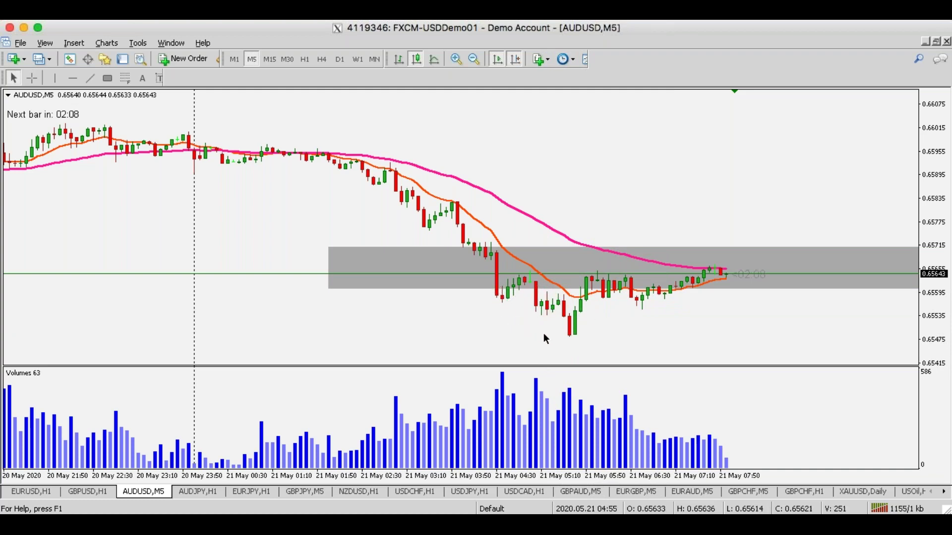
middle_click(497, 306)
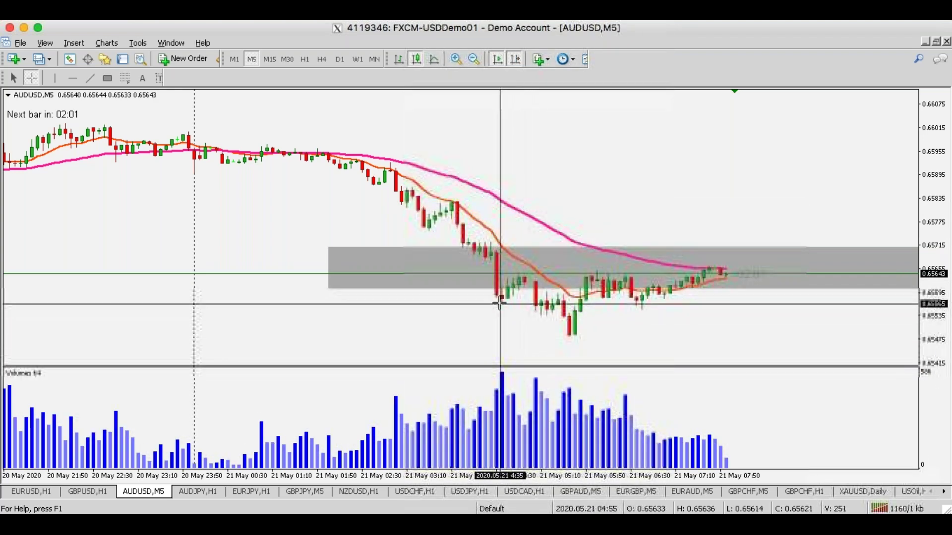
left_click(570, 337)
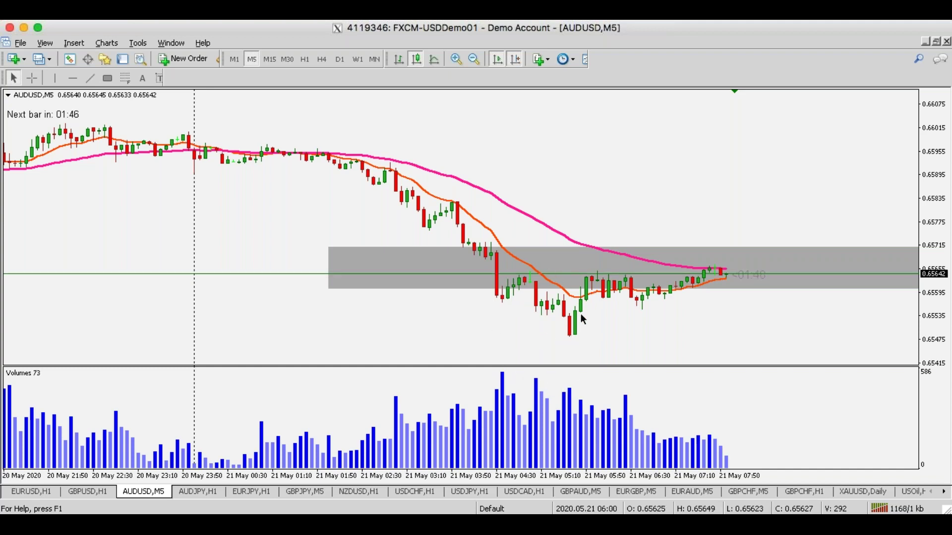
Inspect the rebound into the rectangle around the 21 May 05:55 candle with the crosshair
scroll(605, 326, "up", 2)
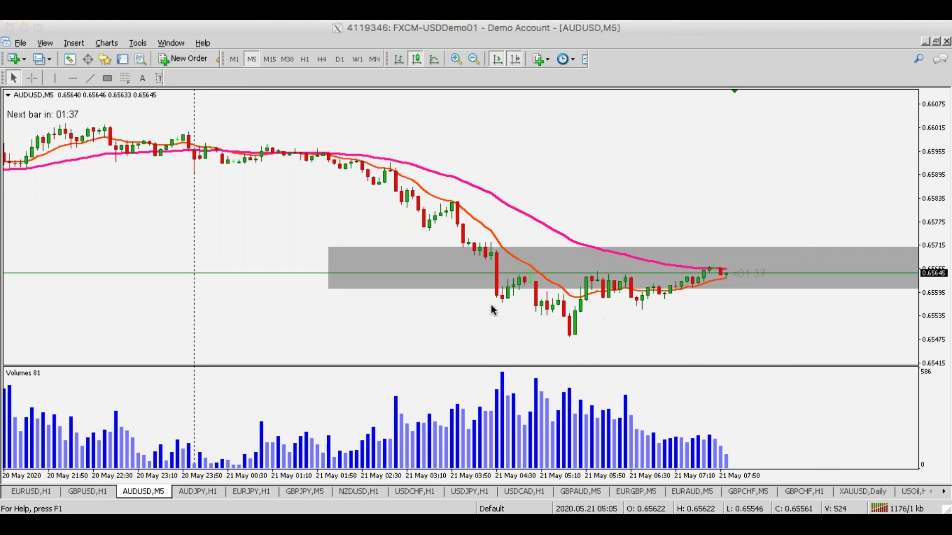
left_click(630, 156)
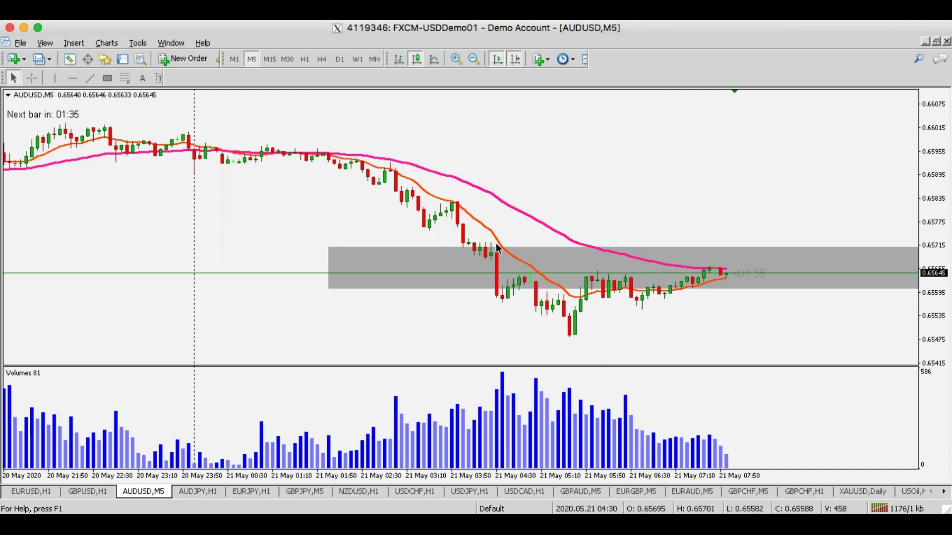
key("ctrl+f")
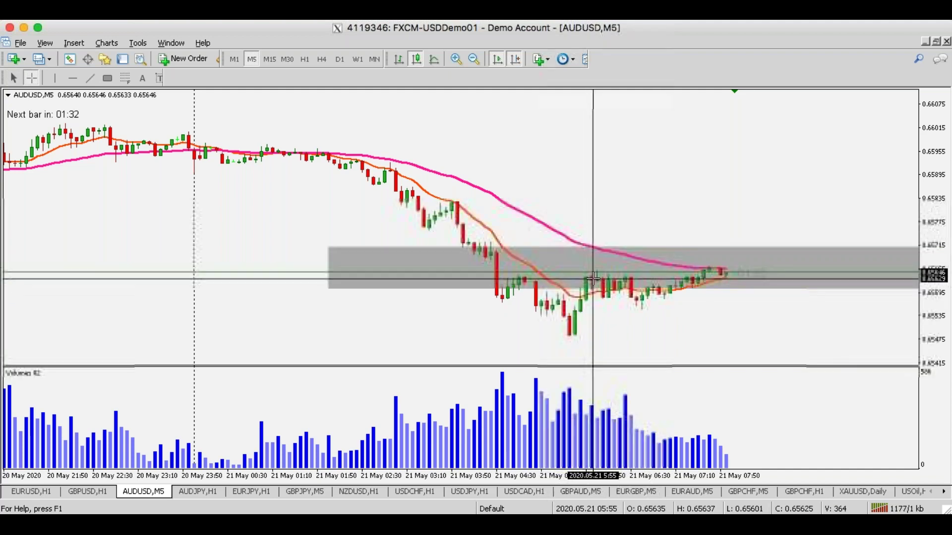
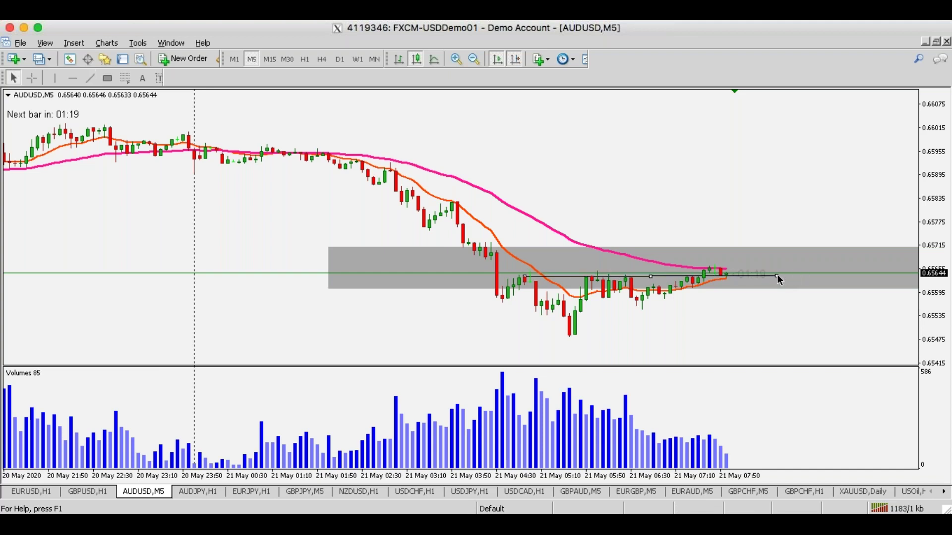
Move the black trend line up to the wick highs of the rebound candles inside the grey rectangle
middle_click(520, 299)
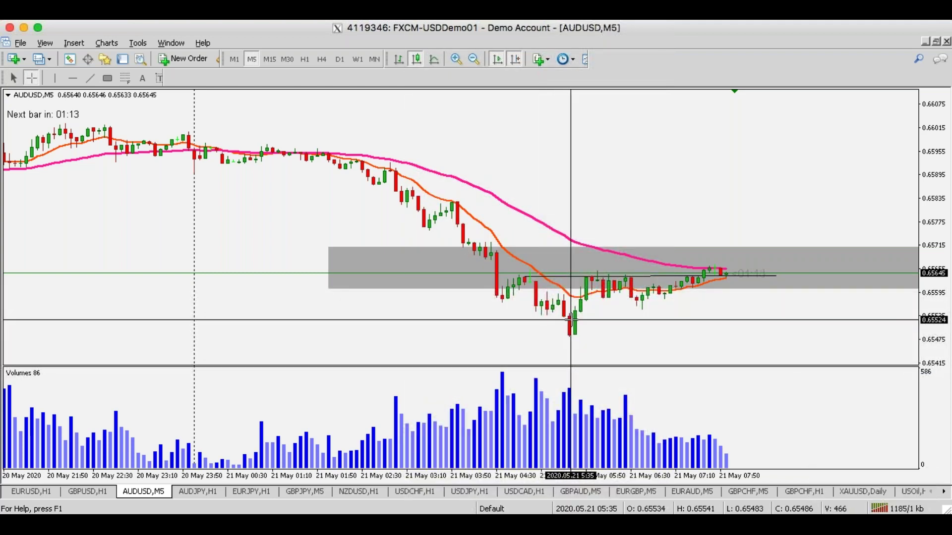
left_click(585, 276)
double_click(523, 276)
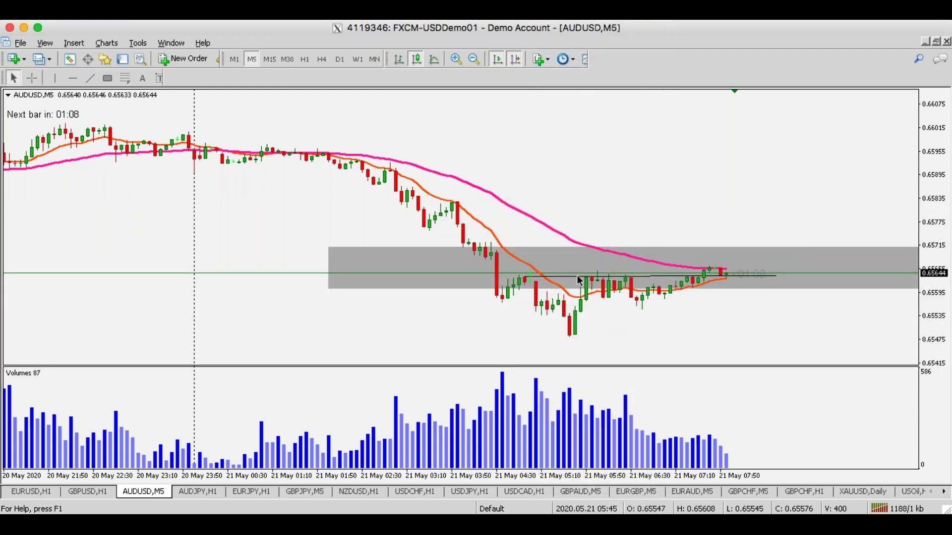
left_click_drag(642, 276, 653, 270)
double_click(654, 272)
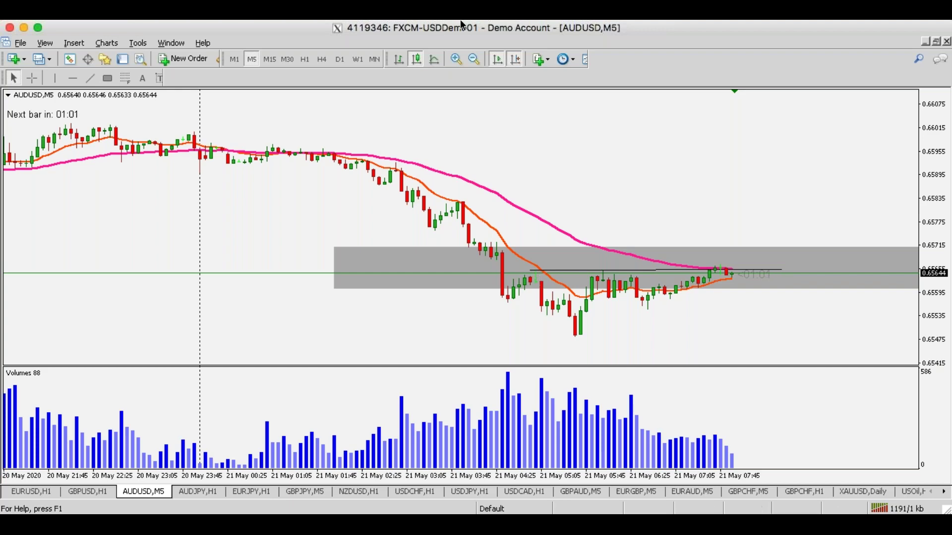
Inspect the raised trend line against the 21 May 05:00 and 06:00 candles
left_click(456, 59)
left_click_drag(464, 213, 554, 213)
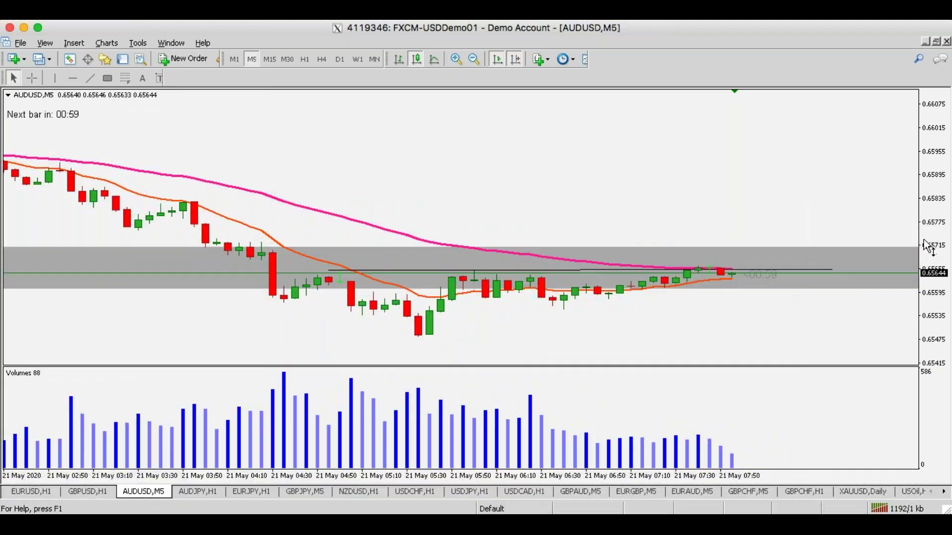
double_click(928, 241)
left_click_drag(929, 241, 930, 250)
middle_click(340, 276)
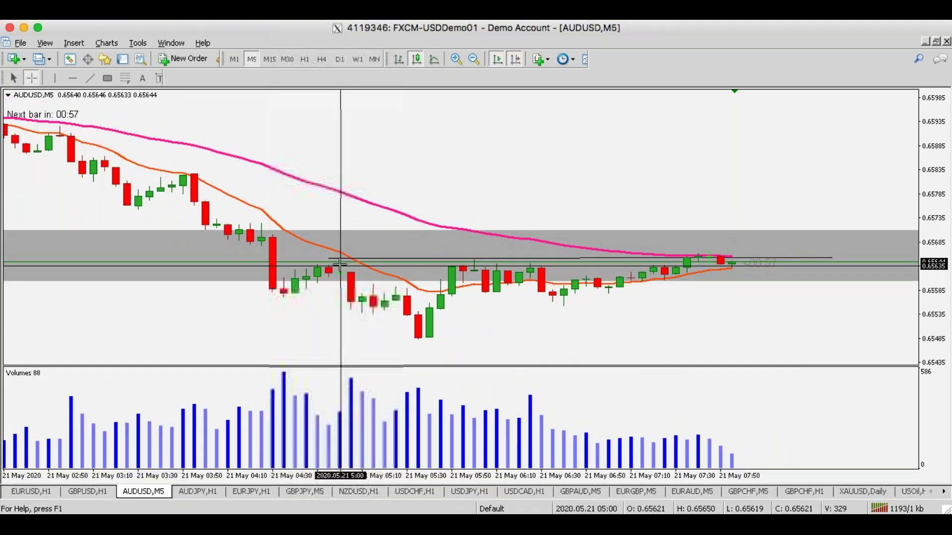
middle_click(340, 260)
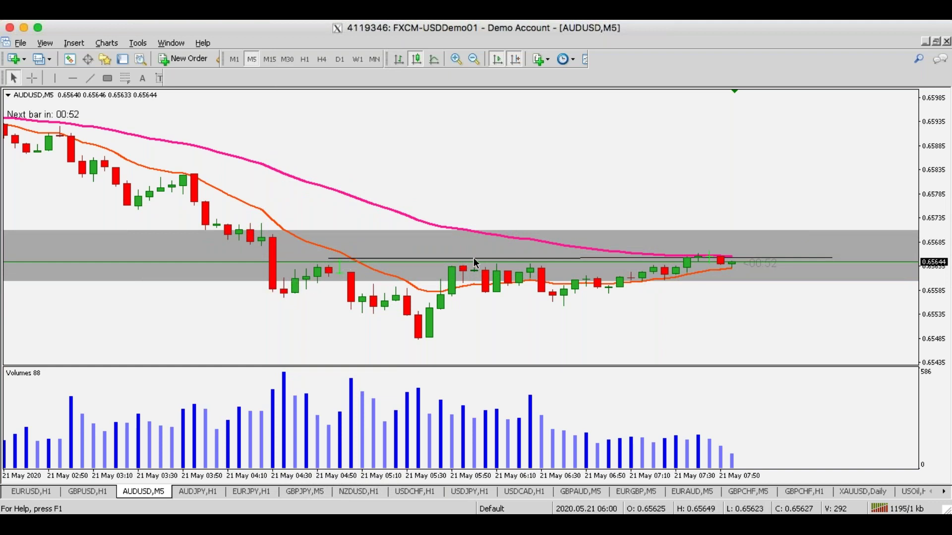
scroll(473, 262, "down", 1)
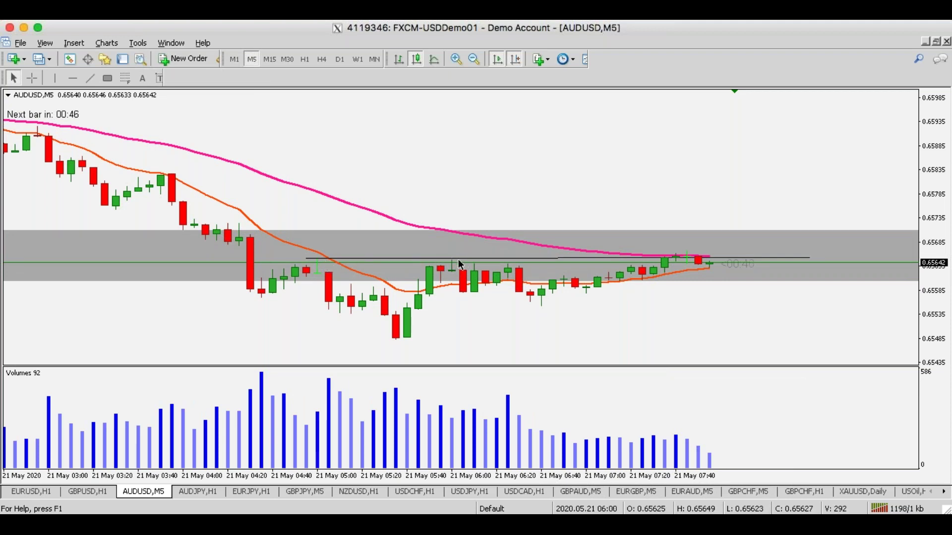
Compare the volume bars around the 21 May 06:00 candle with those of the preceding rebound candles using the crosshair
key("ctrl+f")
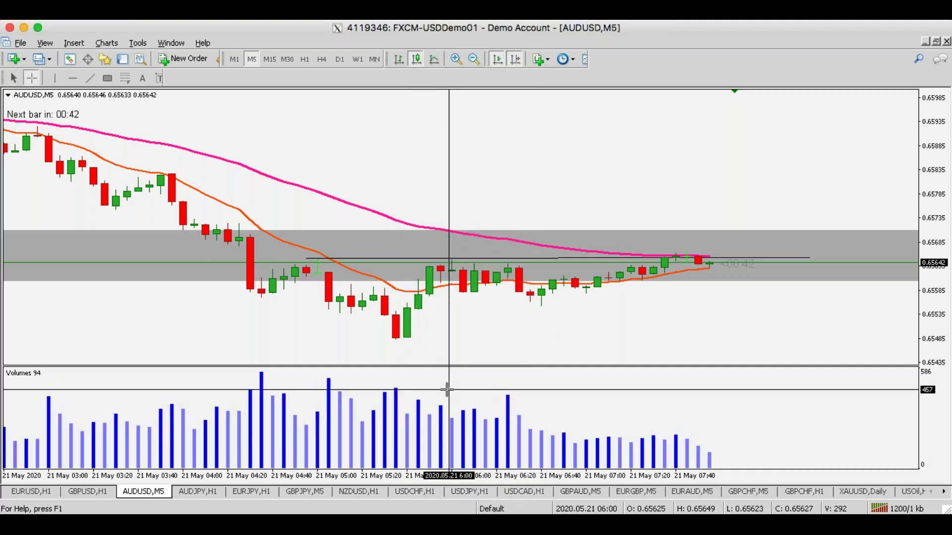
left_click(424, 392)
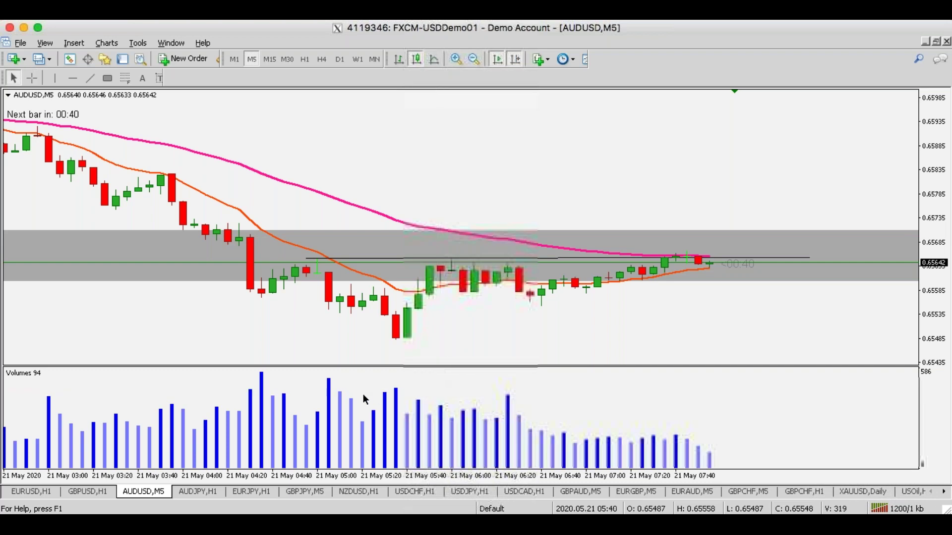
key("ctrl+f")
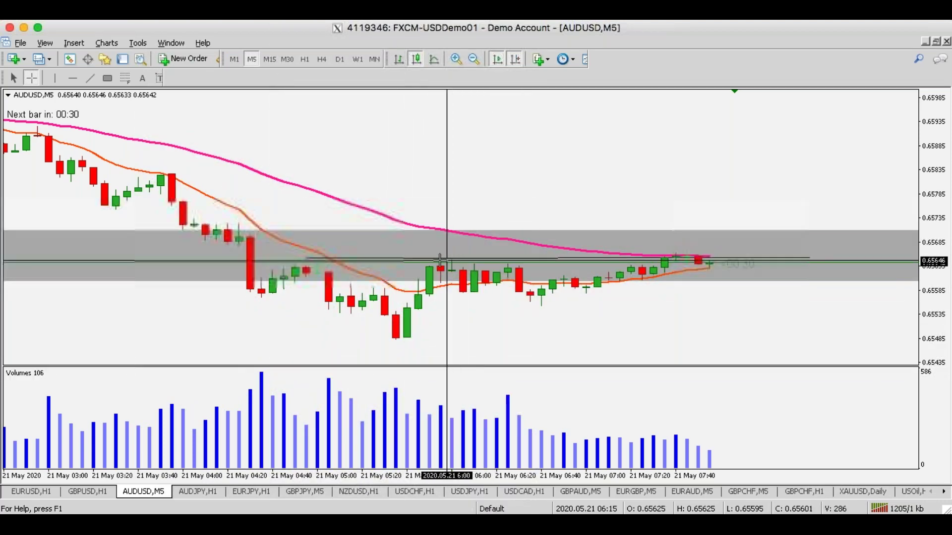
key("Escape")
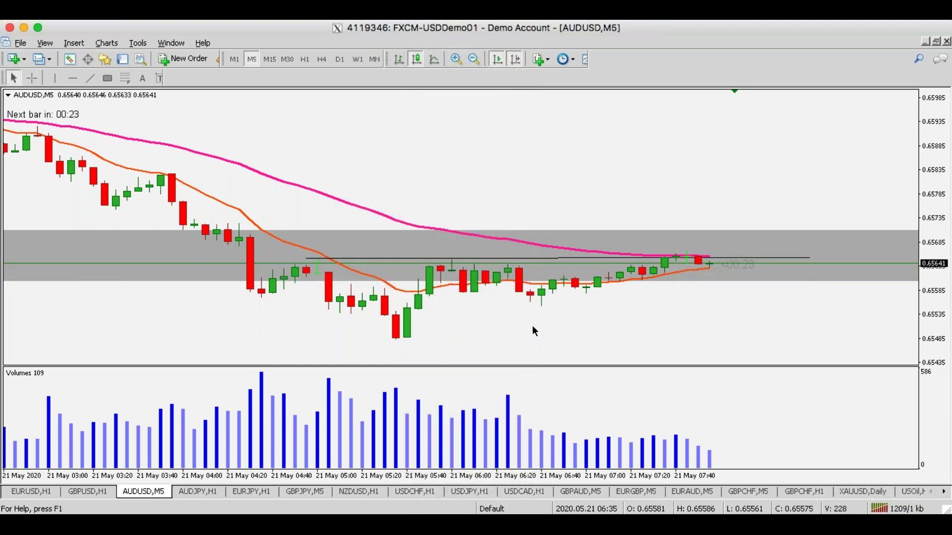
Examine the slow climb from the 21 May 07:00 candle toward the trend line with the crosshair
left_click_drag(531, 325, 532, 326)
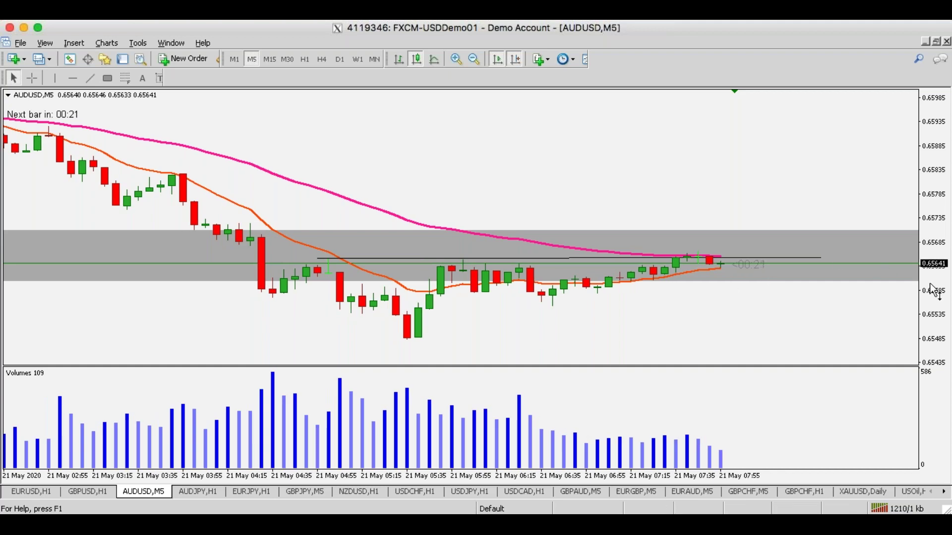
middle_click(781, 298)
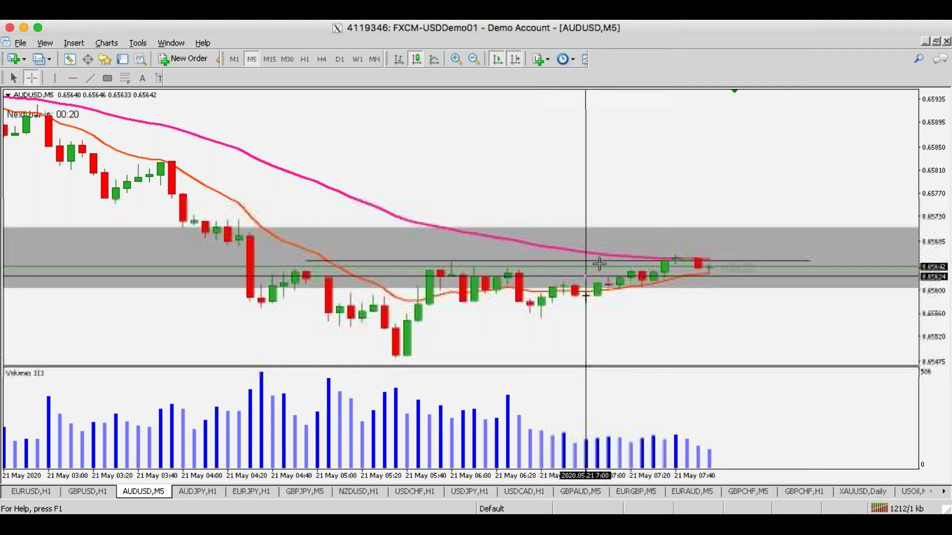
middle_click(666, 278)
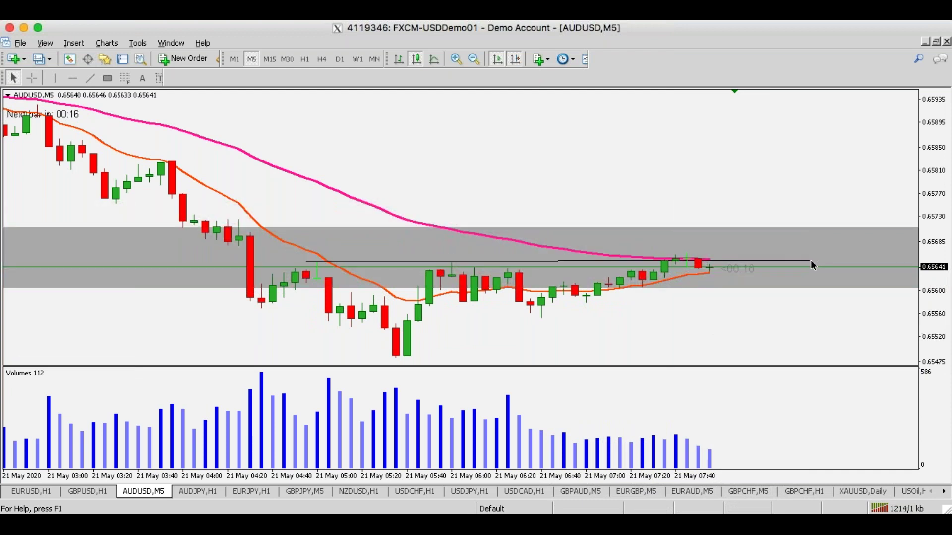
Lower the trend line's right end slightly and place a horizontal line at 0.65652 along the rebound highs
left_click_drag(811, 260, 810, 262)
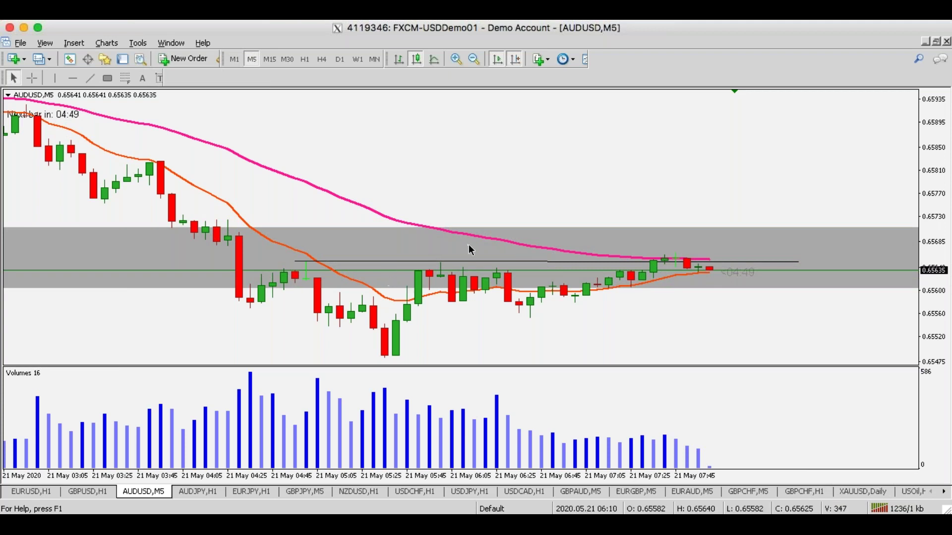
left_click(71, 78)
left_click_drag(436, 241, 436, 261)
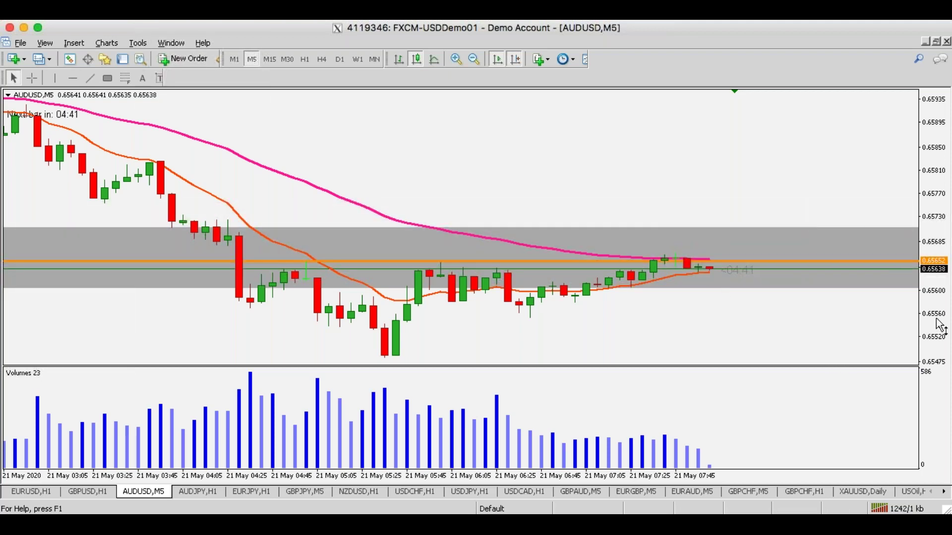
Inspect the 21 May 07:45 candle around the orange 0.65652 line, then the 06:40 candle, with the crosshair
left_click(455, 60)
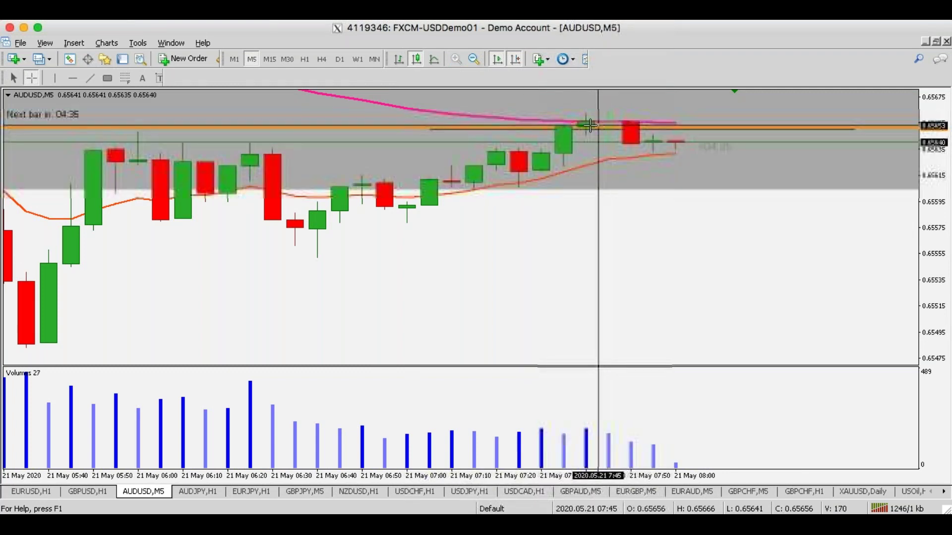
left_click(246, 297)
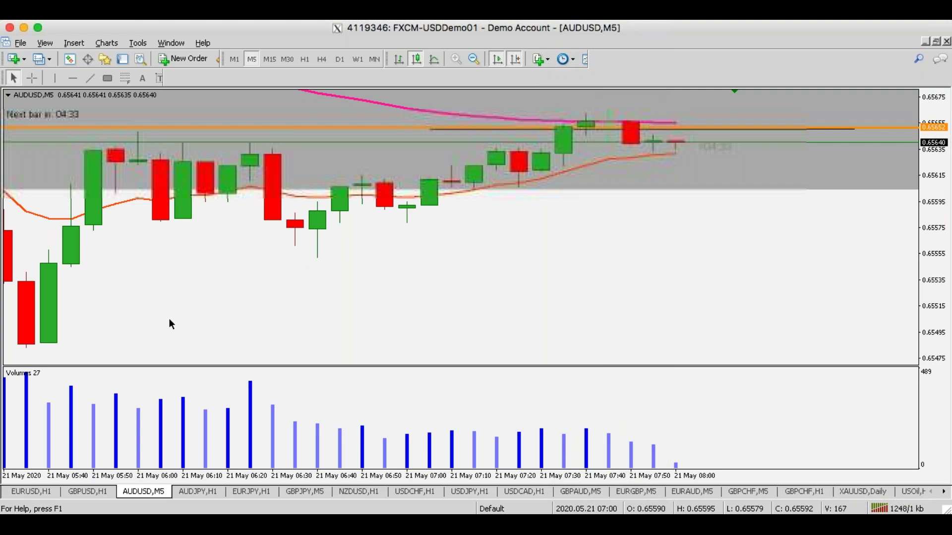
left_click(473, 59)
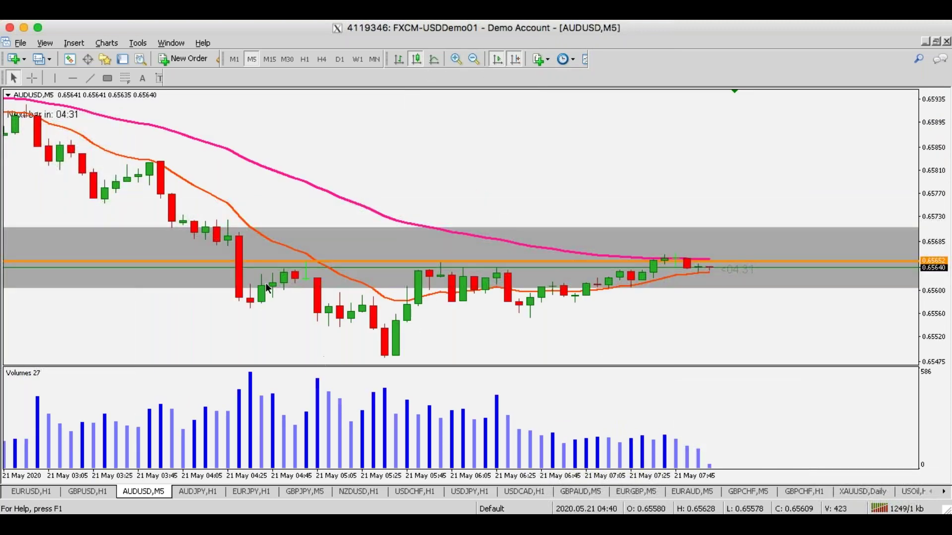
middle_click(298, 303)
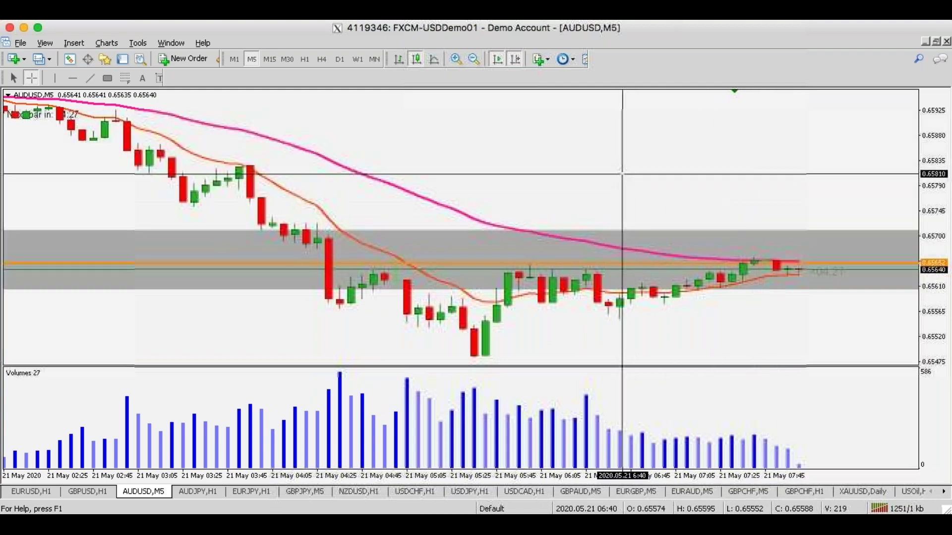
Check the AUDUSD price action on M1, return to M5, and enlarge the latest candles with a compressed price scale
left_click(234, 59)
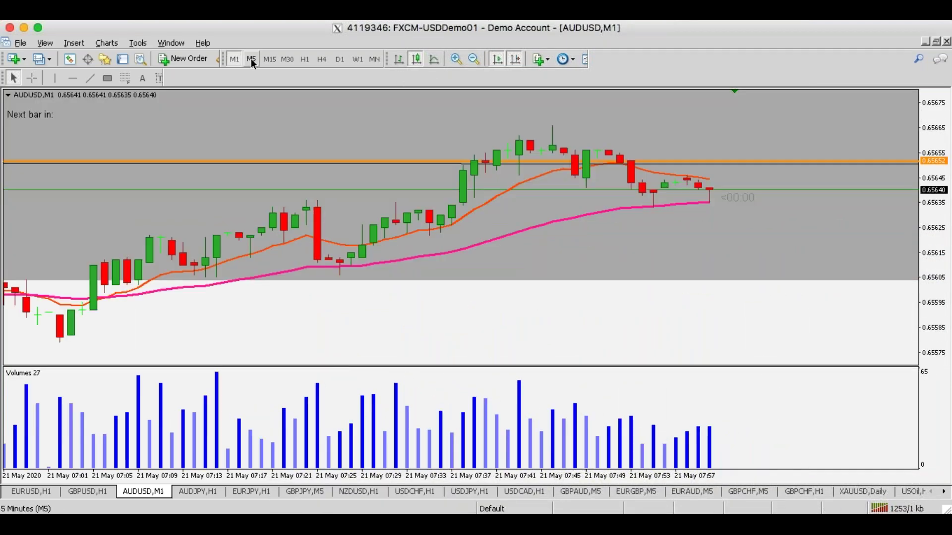
left_click(251, 59)
left_click(456, 59)
left_click_drag(931, 252, 930, 273)
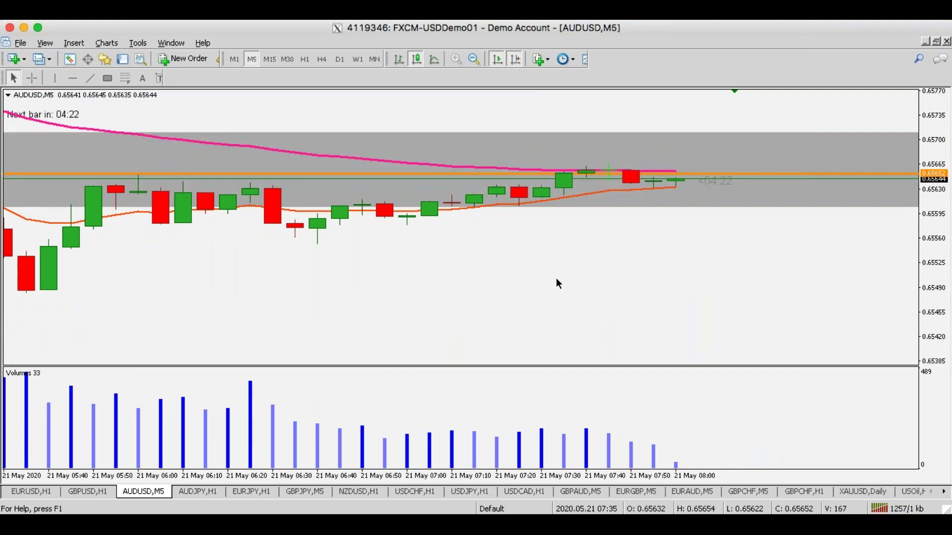
Examine the 21 May 07:45 candle and the current 08:00 candle beneath the orange line with the crosshair
key("ctrl+f")
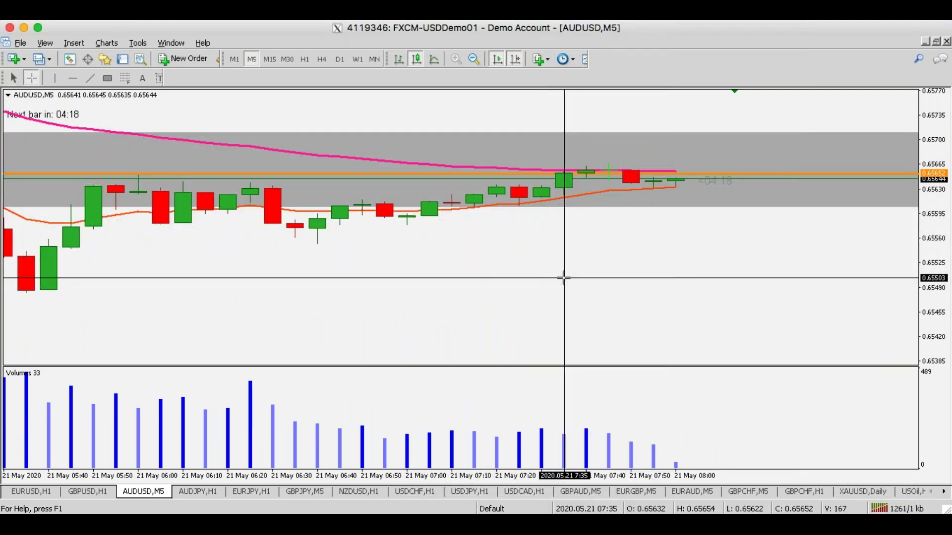
left_click(603, 279)
left_click_drag(927, 292, 934, 285)
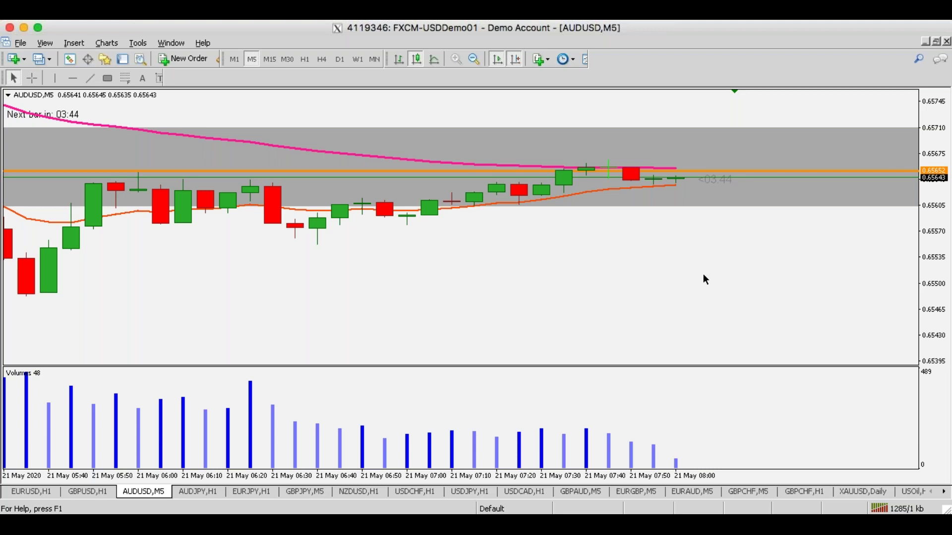
left_click(472, 61)
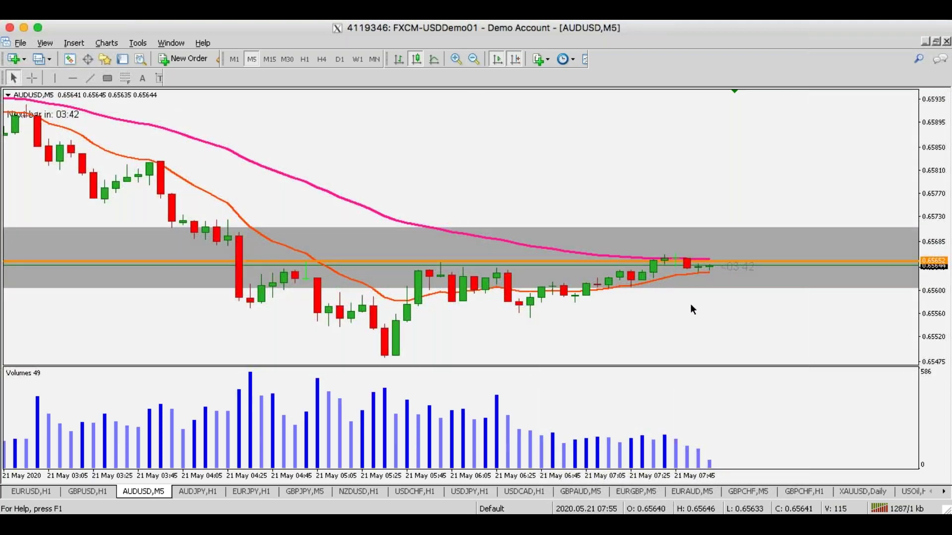
middle_click(648, 264)
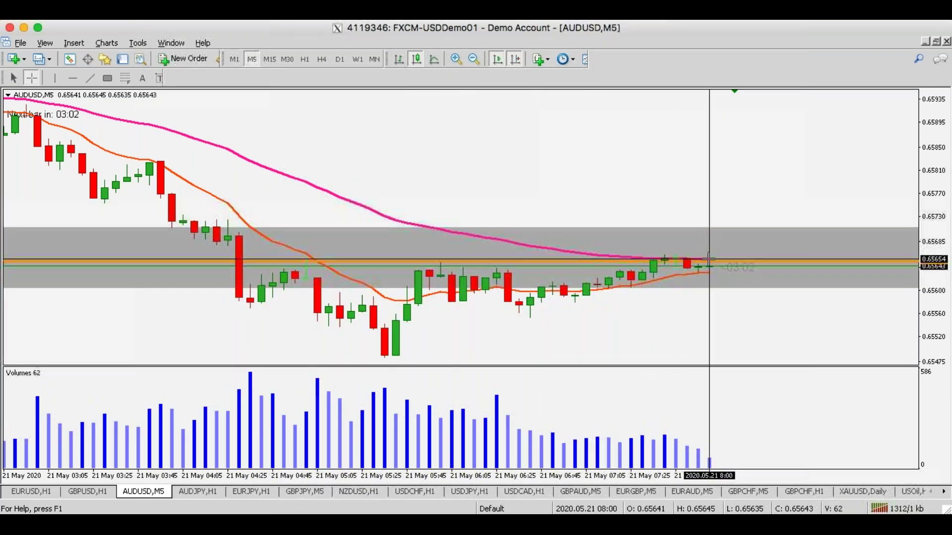
key("Escape")
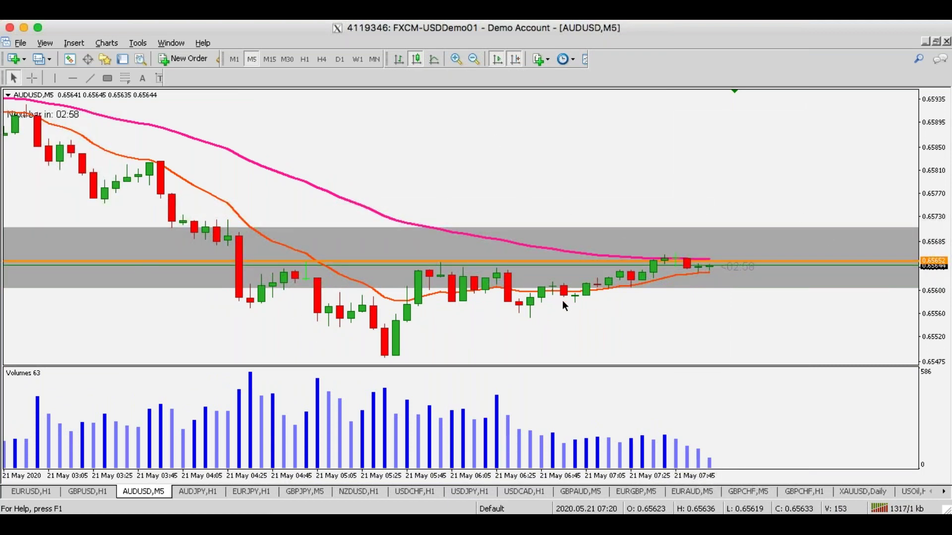
Review the whole decline since 20 May and check the 21 May 07:45 candle's high at the orange line
left_click(474, 59)
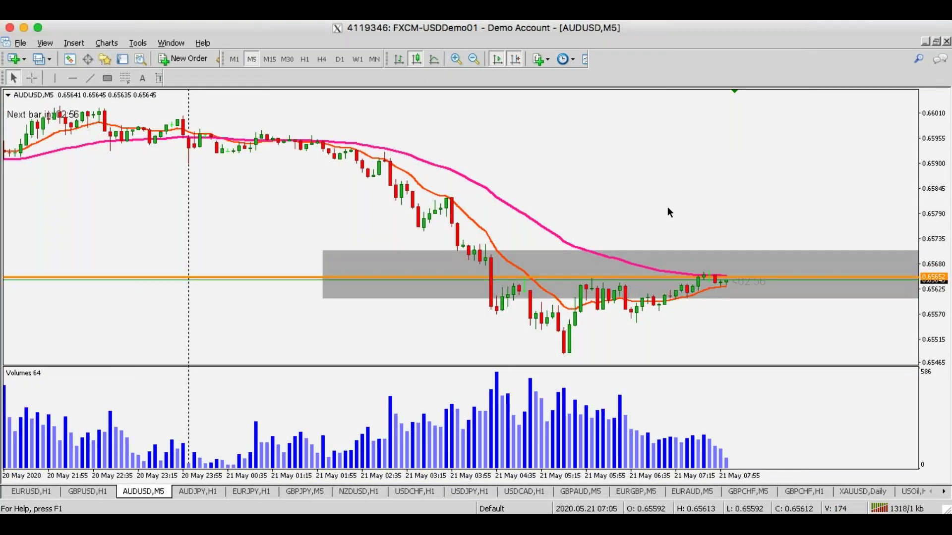
left_click_drag(926, 256, 929, 278)
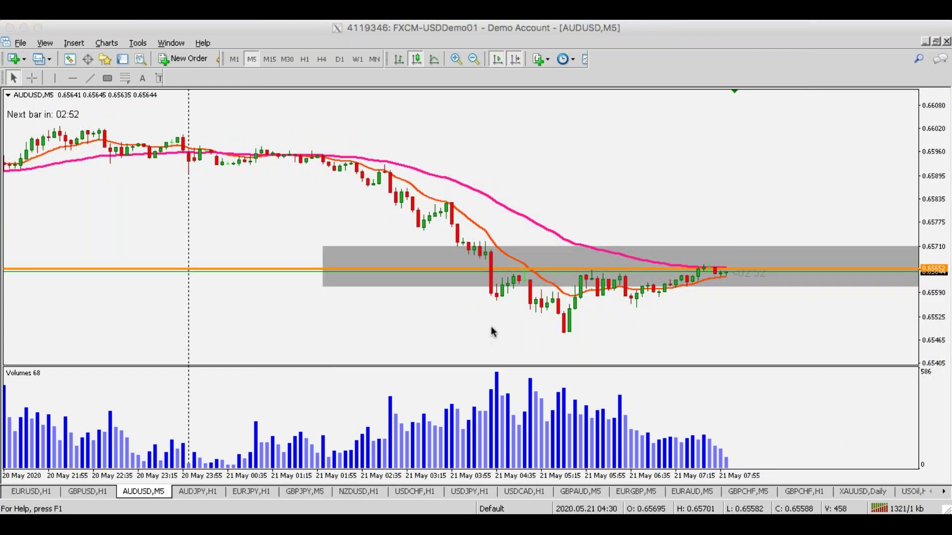
left_click(831, 368)
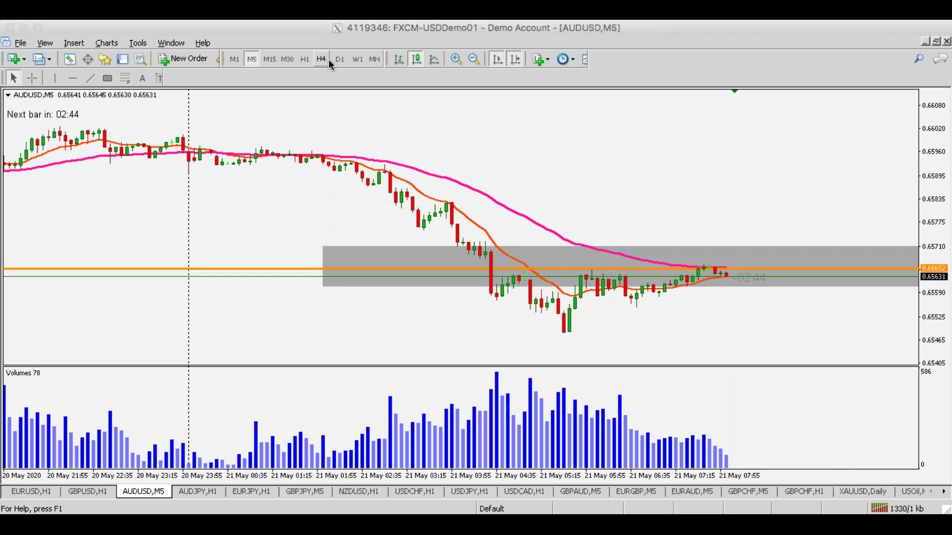
middle_click(705, 270)
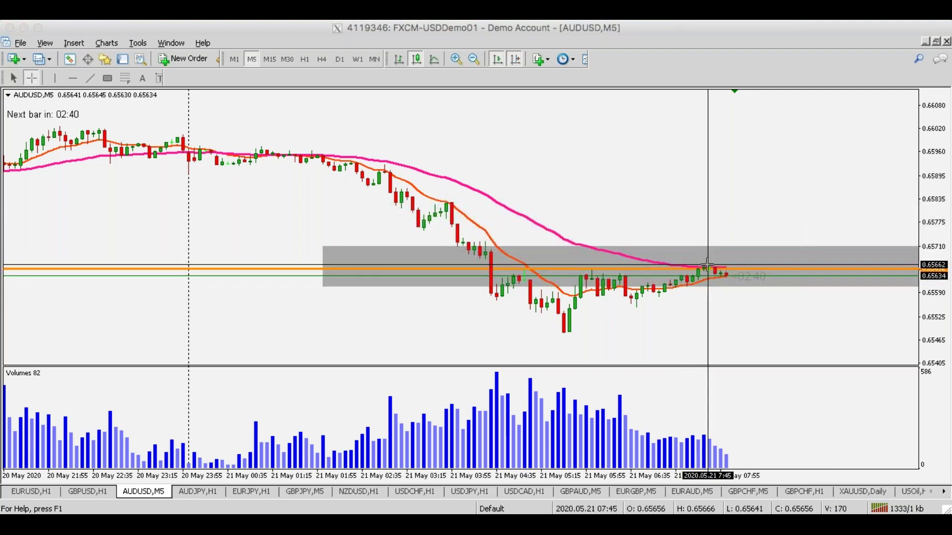
left_click(708, 268)
left_click_drag(929, 225, 928, 207)
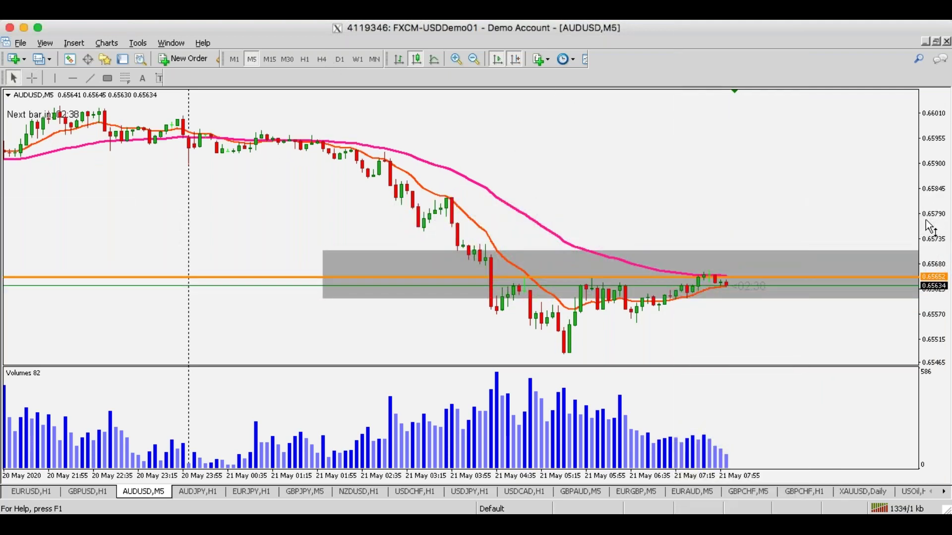
Compare the candles from 21 May 07:40 to 08:00 with the orange line and pink moving average using the crosshair
middle_click(712, 267)
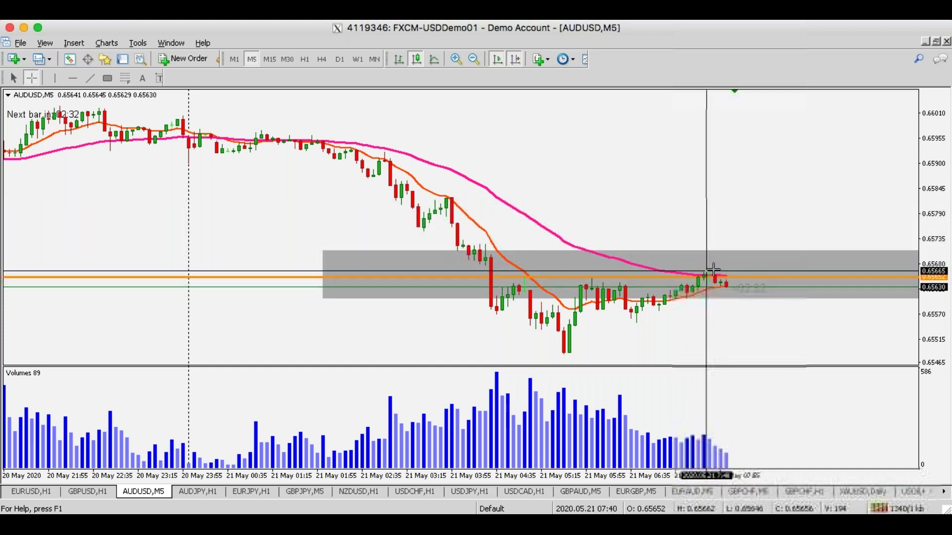
left_click(707, 265)
middle_click(718, 268)
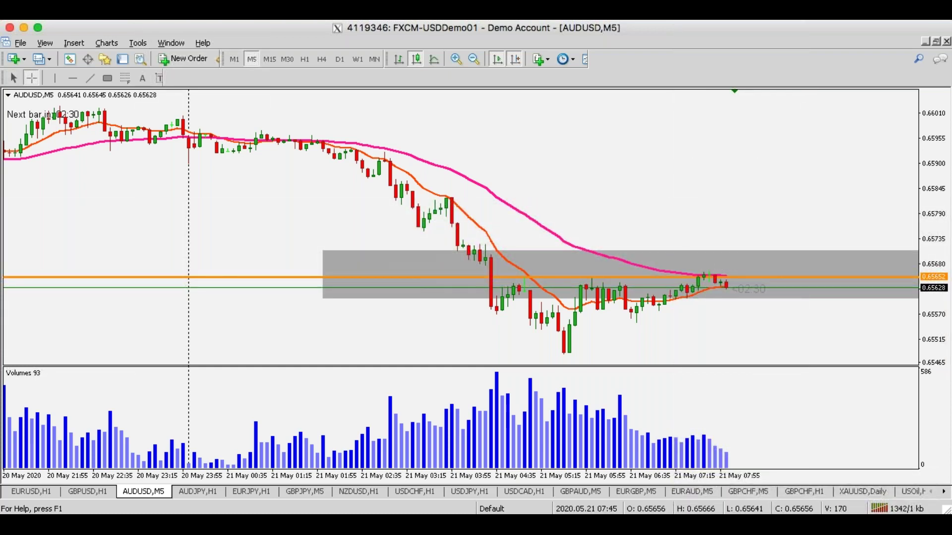
left_click(727, 285)
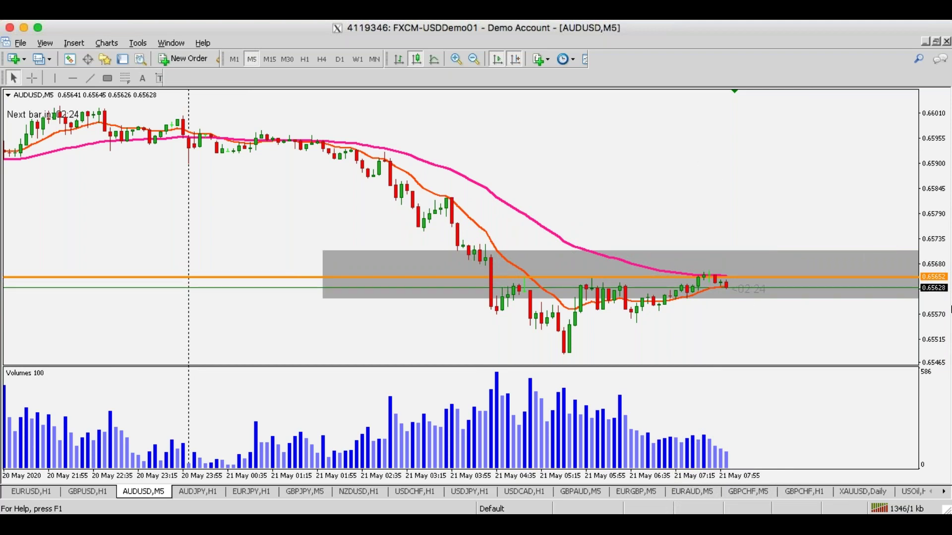
Mark the 21 May swing low on the AUDUSD M5 chart with a horizontal line at about 0.65485
left_click_drag(939, 314, 938, 332)
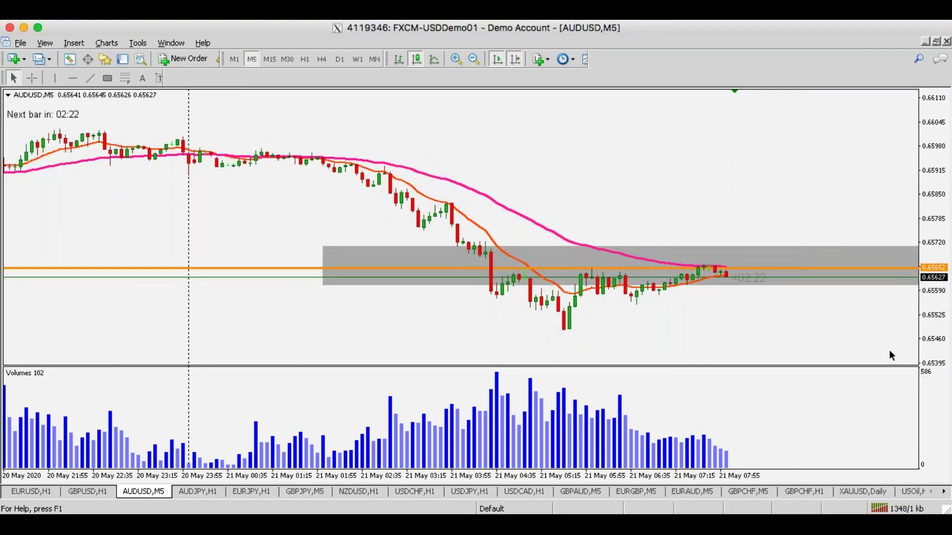
middle_click(493, 292)
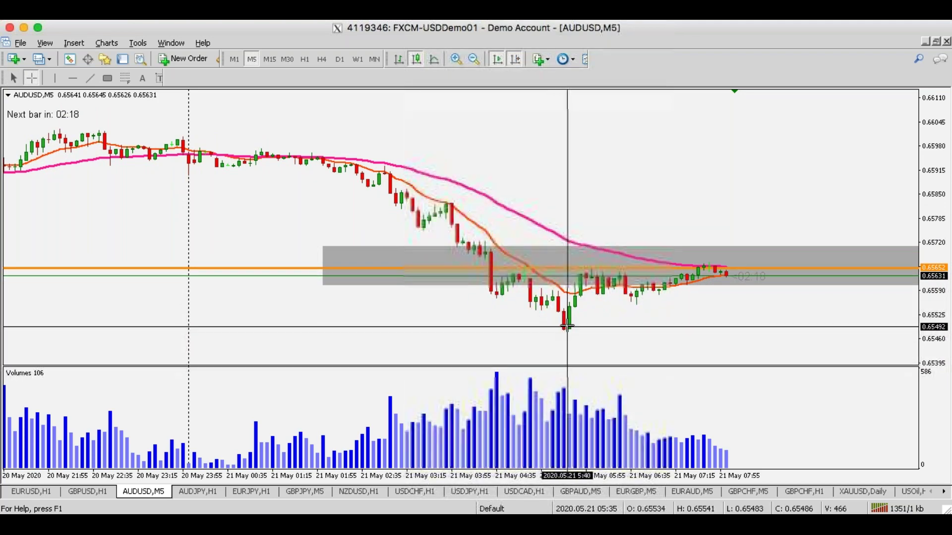
left_click(534, 316)
left_click_drag(938, 324, 930, 337)
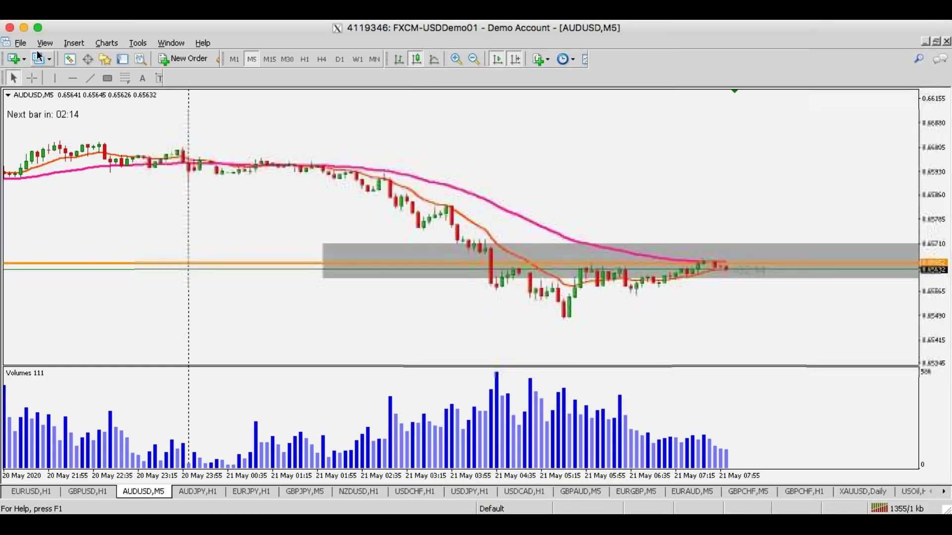
left_click(73, 78)
left_click(635, 317)
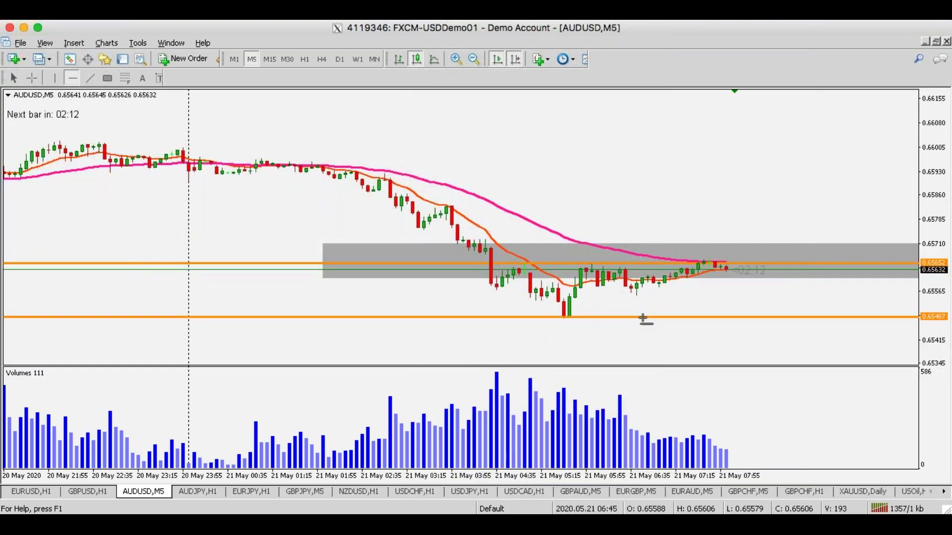
Draw a short falling trend line from above to below the 0.65485 line, just after the latest candle
left_click(91, 78)
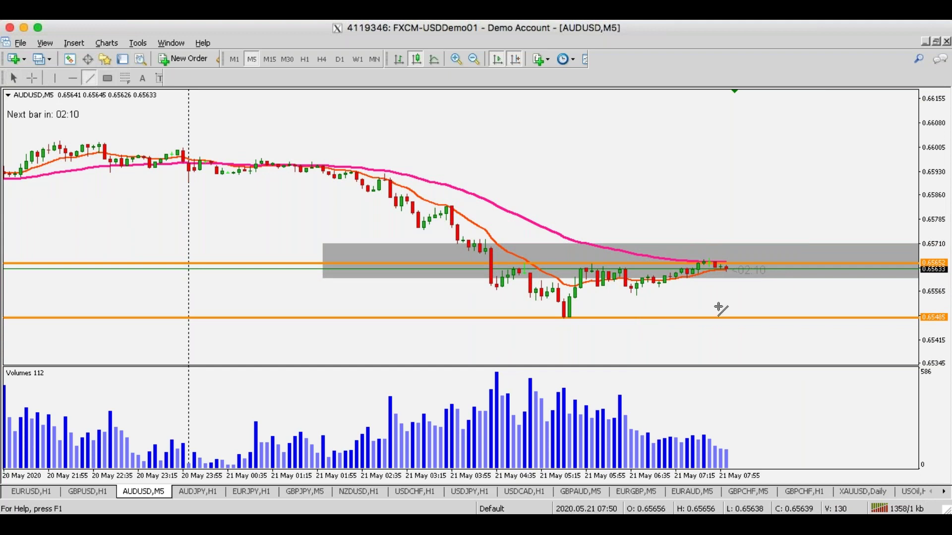
left_click_drag(773, 330, 769, 335)
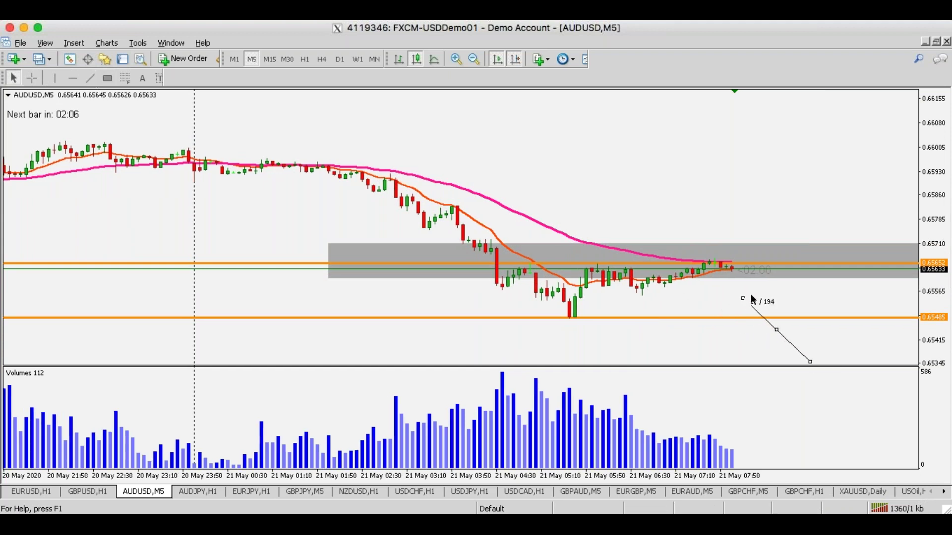
left_click_drag(927, 331, 929, 353)
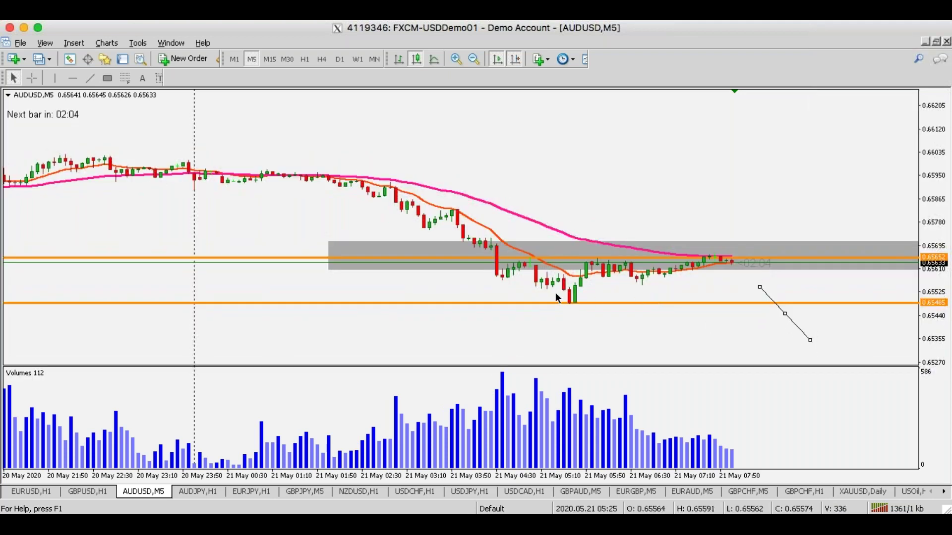
middle_click(790, 294)
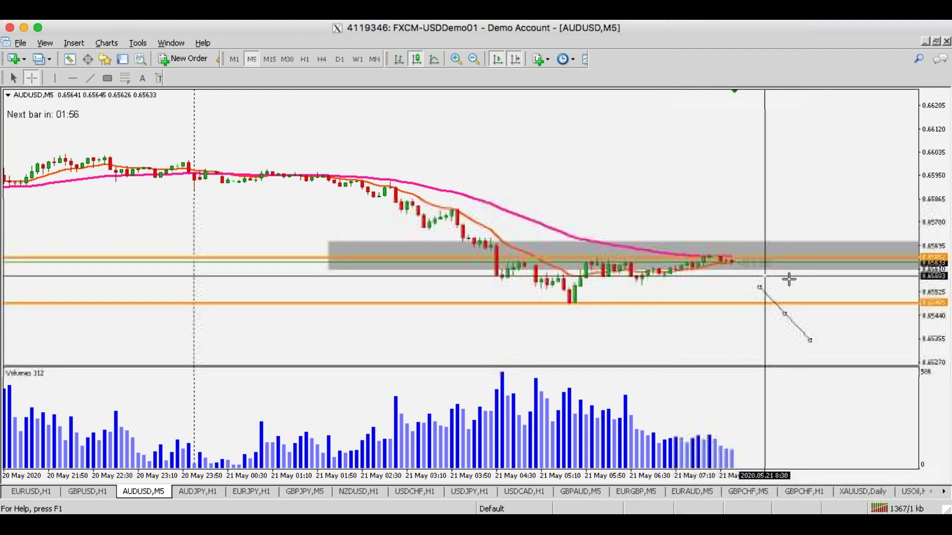
left_click(800, 335)
Reshape the trend line so it rises from just below the 0.65485 line into the grey zone
left_click_drag(804, 340, 781, 271)
left_click_drag(809, 238, 798, 244)
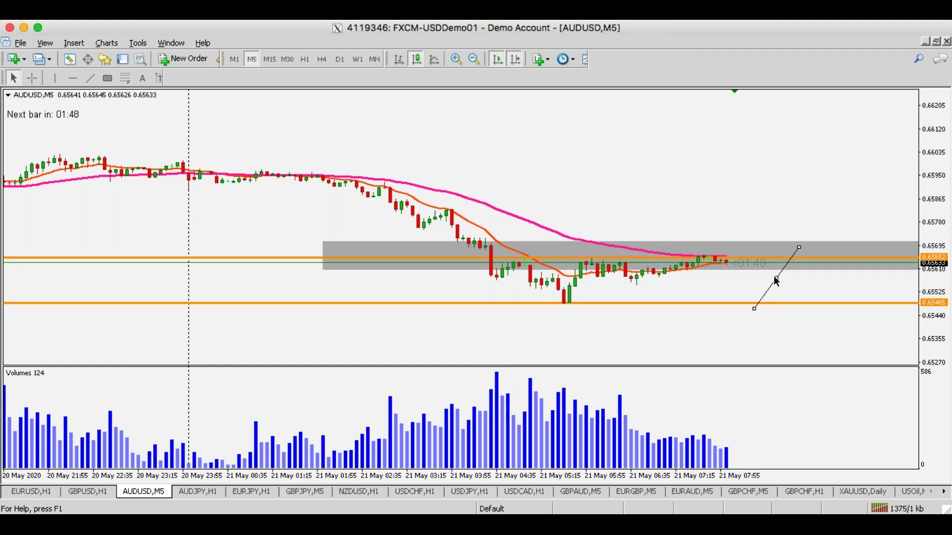
key("ctrl+f")
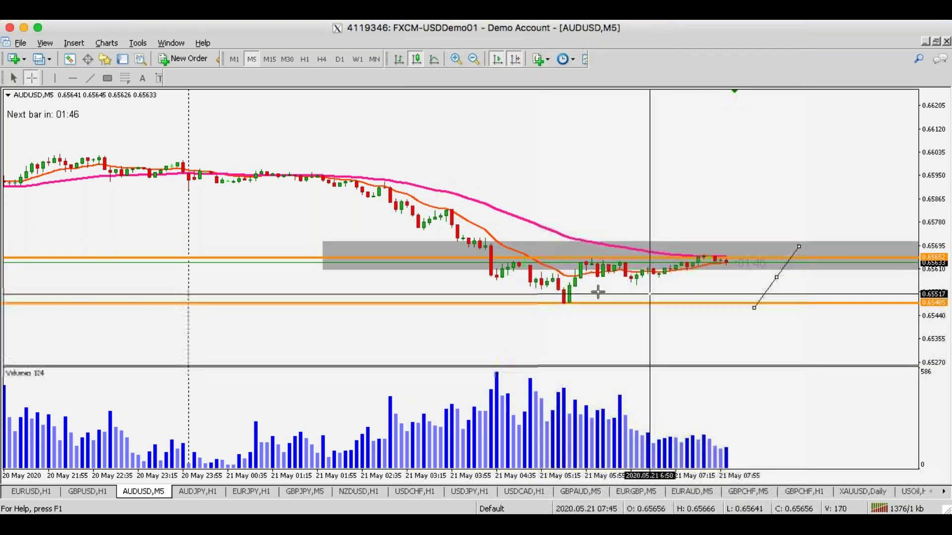
left_click(756, 306)
left_click_drag(754, 307, 754, 310)
key("ctrl+f")
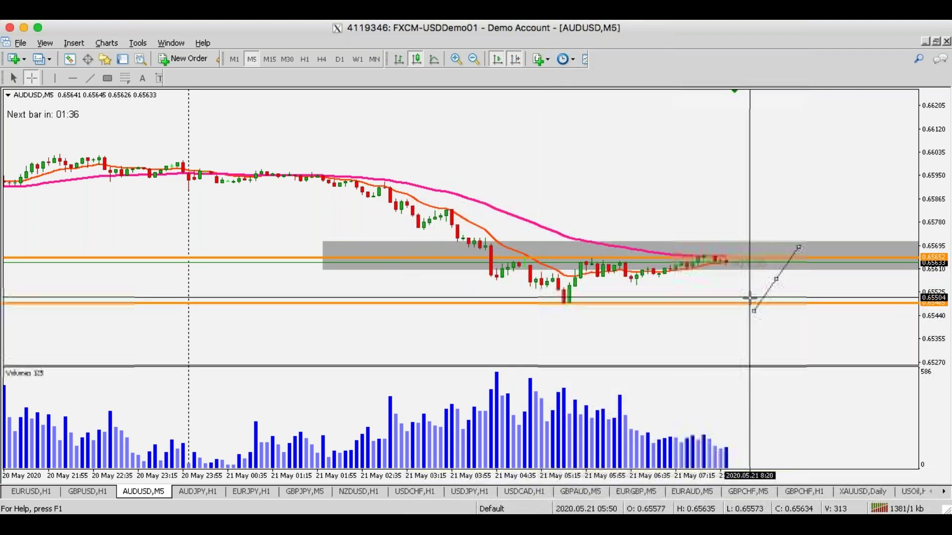
key("Escape")
left_click_drag(755, 310, 756, 314)
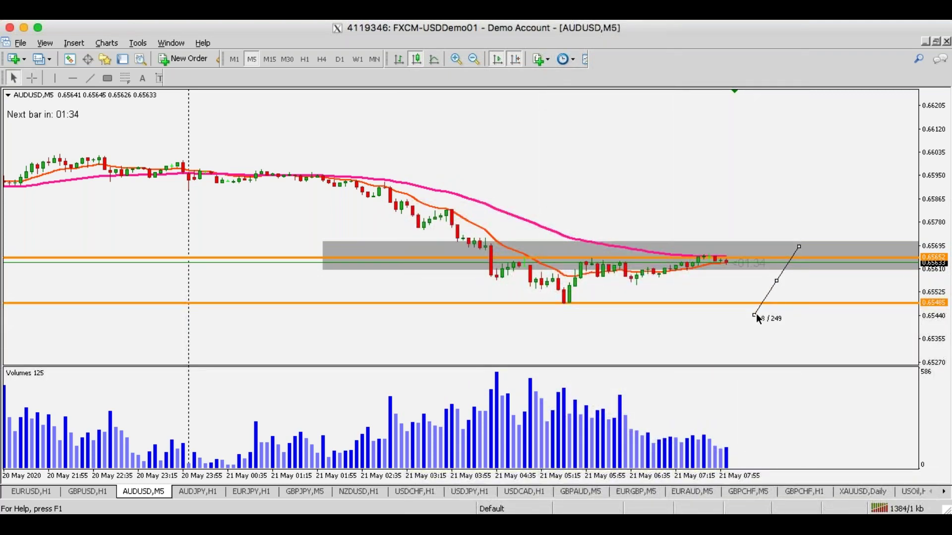
Examine the prices around the trend line's lower end and the 0.65485 line with the crosshair and a compressed price scale
key("ctrl+f")
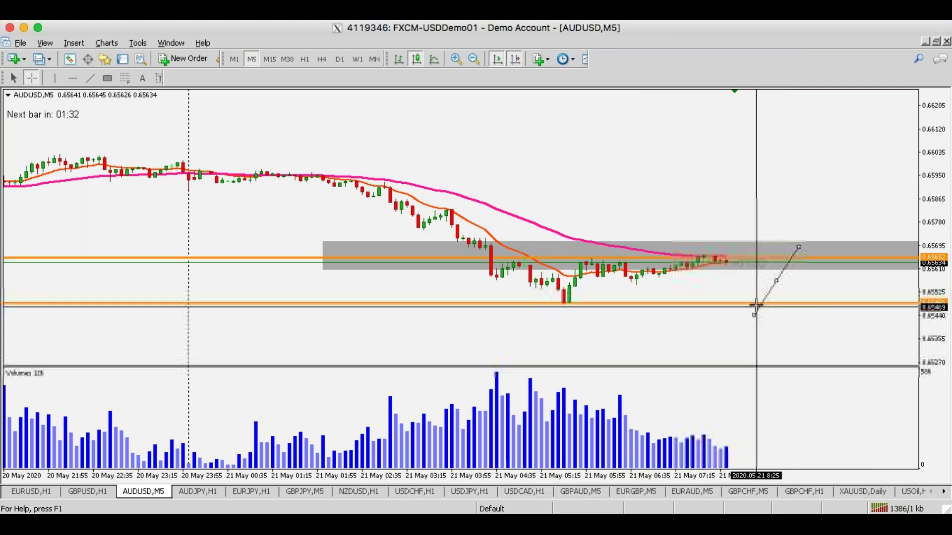
middle_click(755, 297)
middle_click(759, 306)
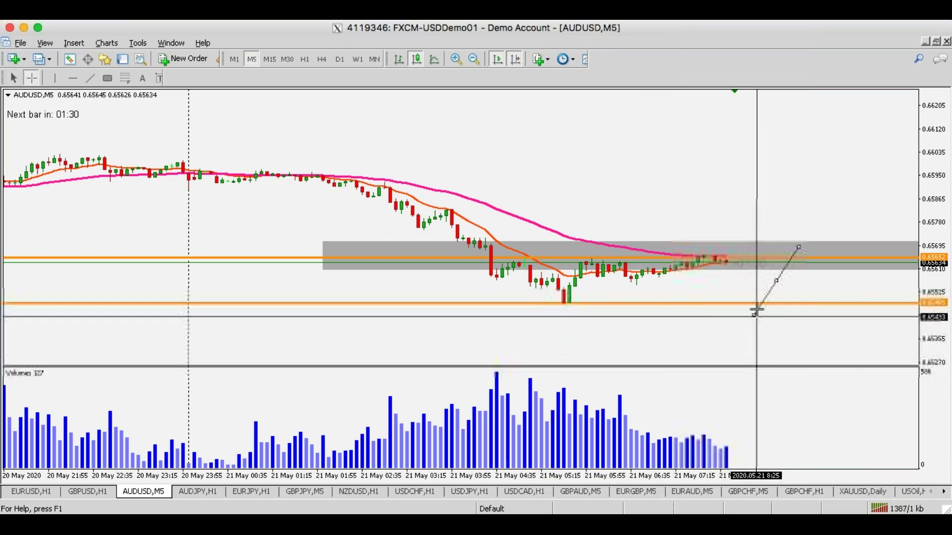
middle_click(756, 296)
middle_click(754, 304)
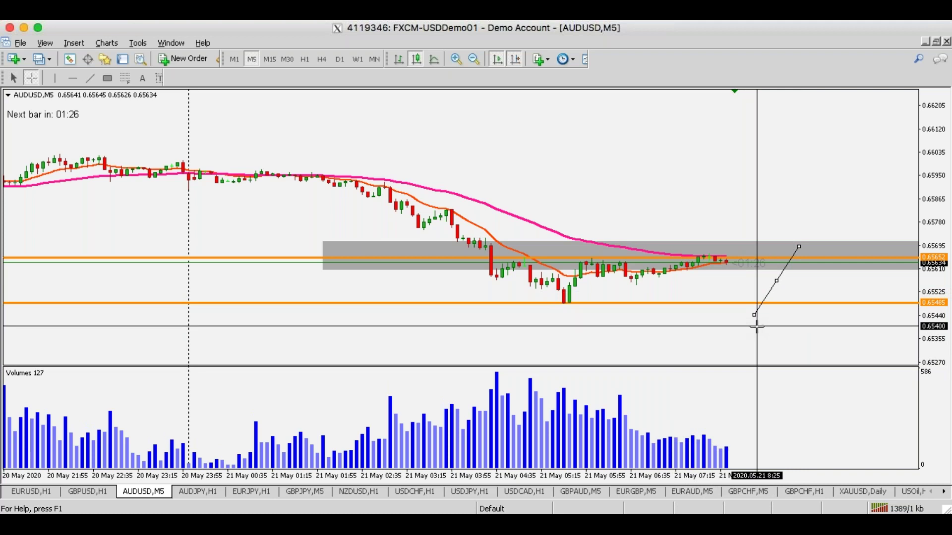
middle_click(757, 327)
left_click_drag(922, 321, 924, 345)
middle_click(741, 269)
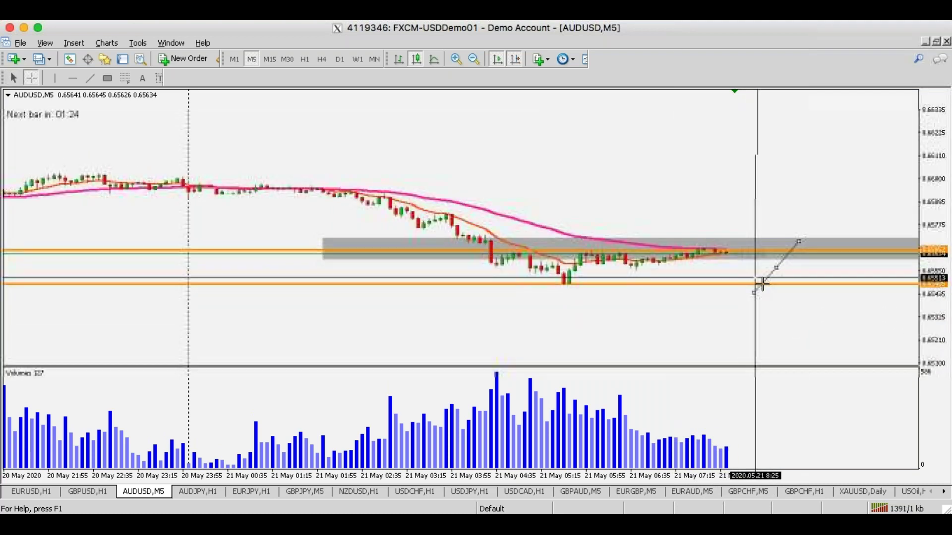
key("Escape")
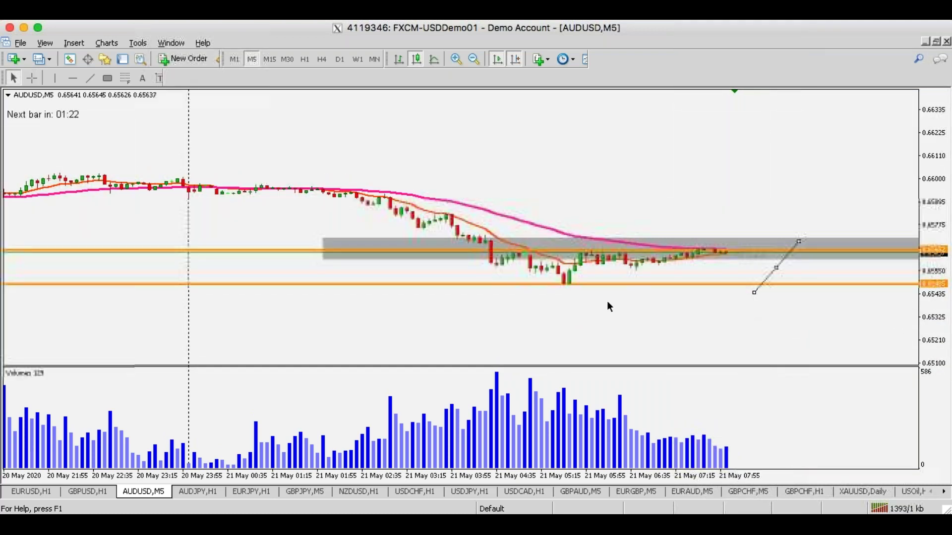
middle_click(496, 265)
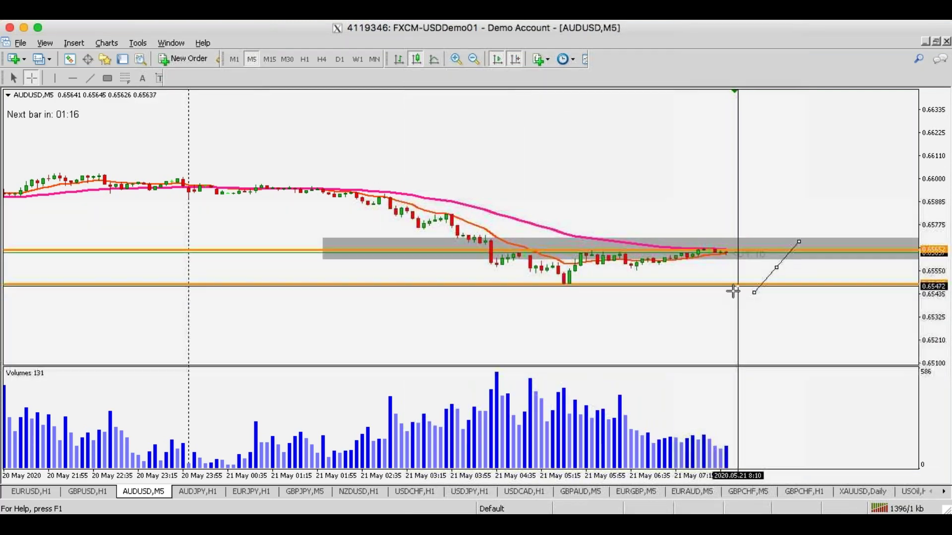
left_click(753, 290)
Move the rising trend line so it starts at the current 21 May 08:00 candle and points above the grey zone
left_click_drag(933, 298, 927, 226)
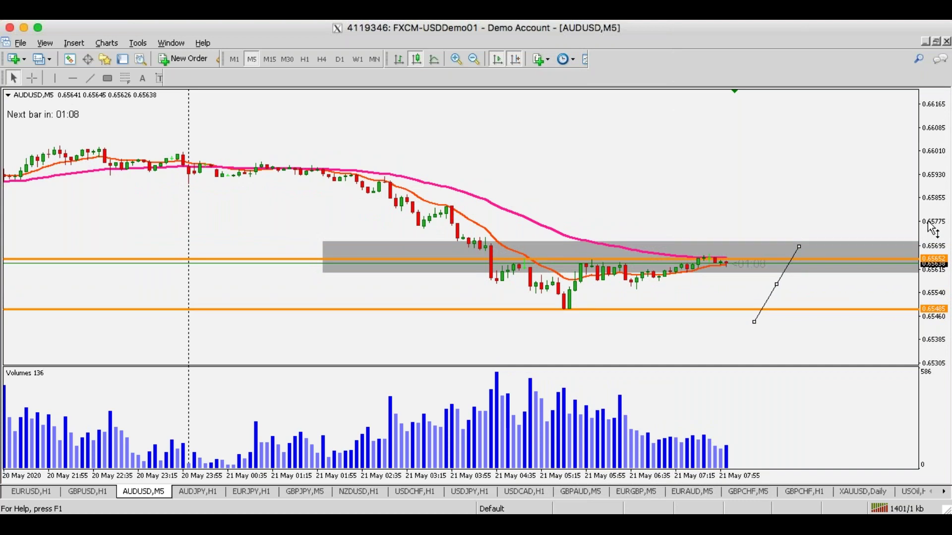
key("ctrl+f")
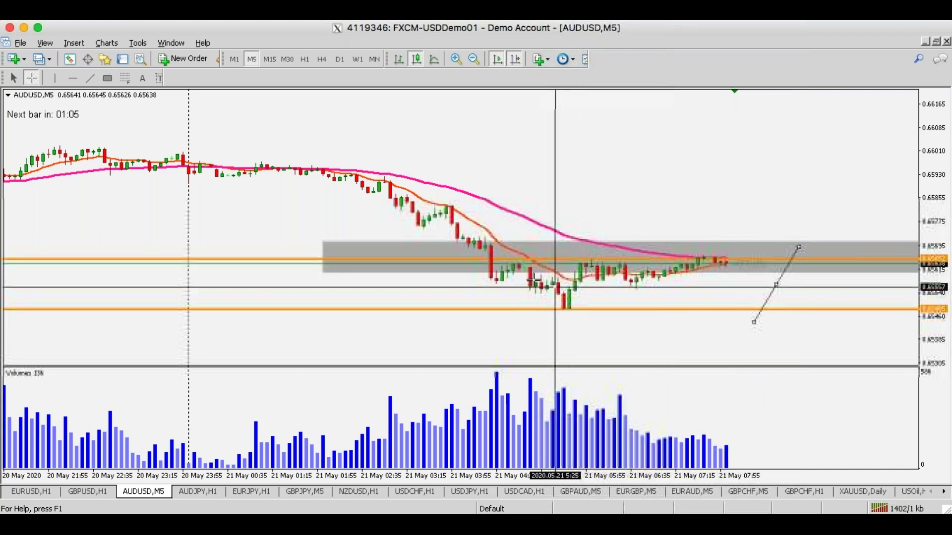
left_click(778, 287)
left_click_drag(778, 286, 776, 277)
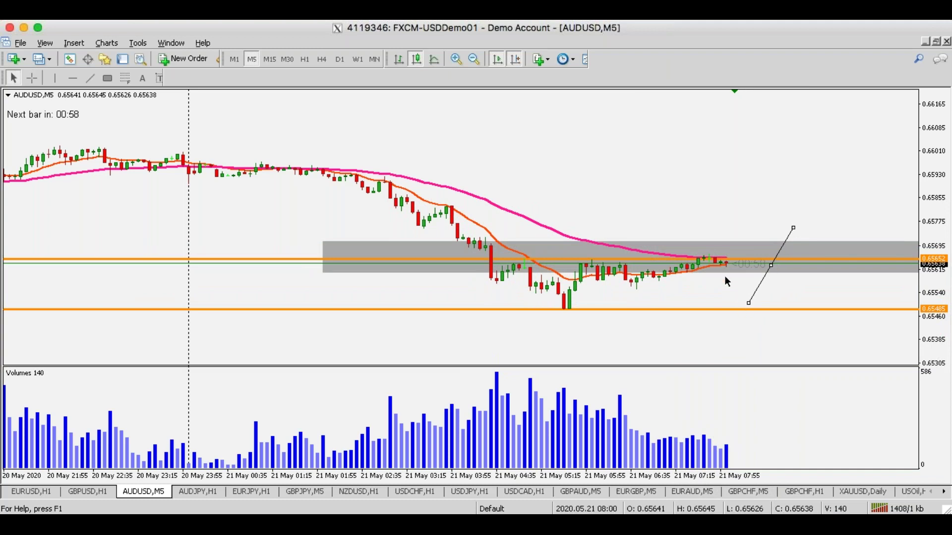
key("ctrl+f")
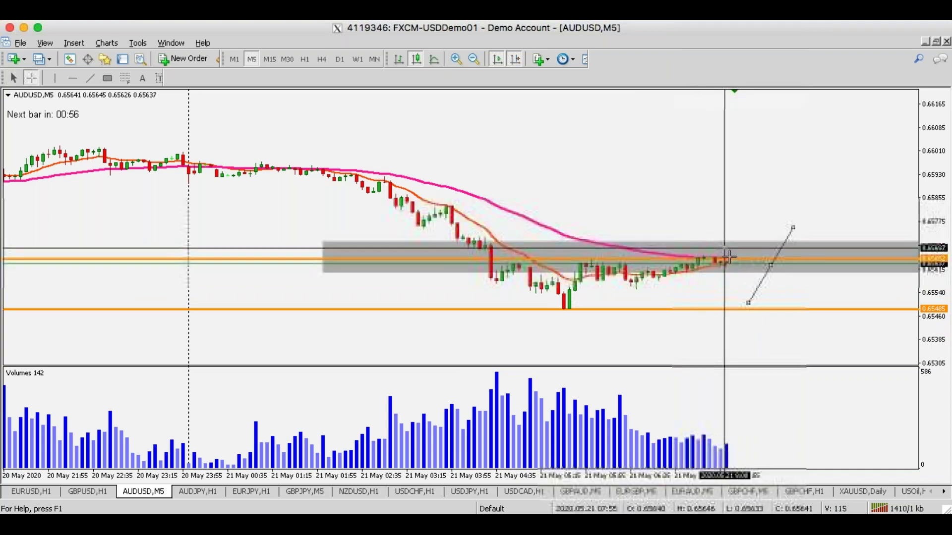
left_click(745, 246)
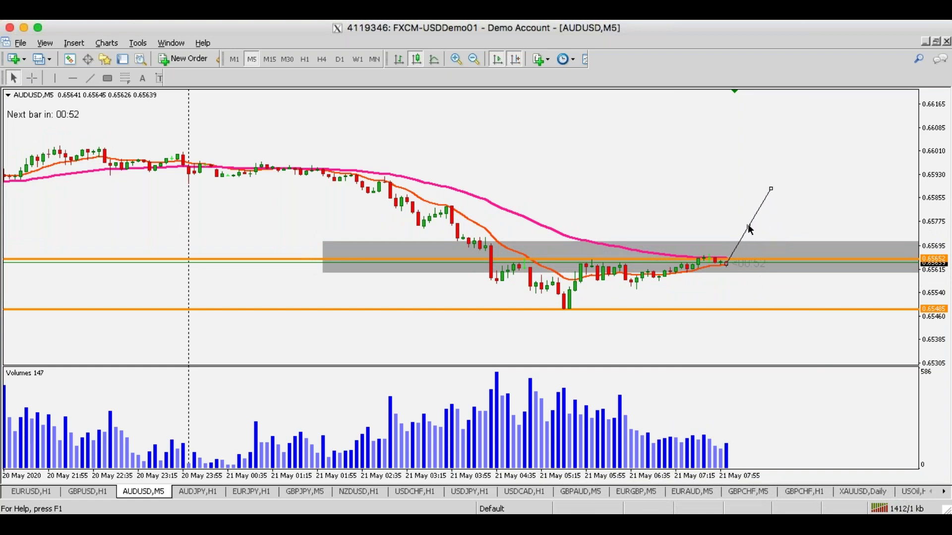
Reset the price scale and examine the 21 May consolidation between the two orange lines with the crosshair
double_click(936, 232)
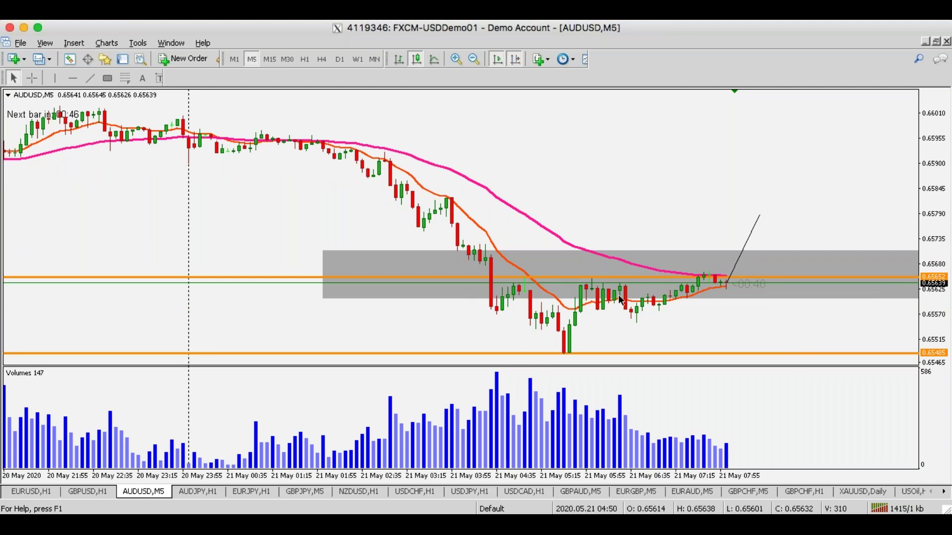
key("ctrl+f")
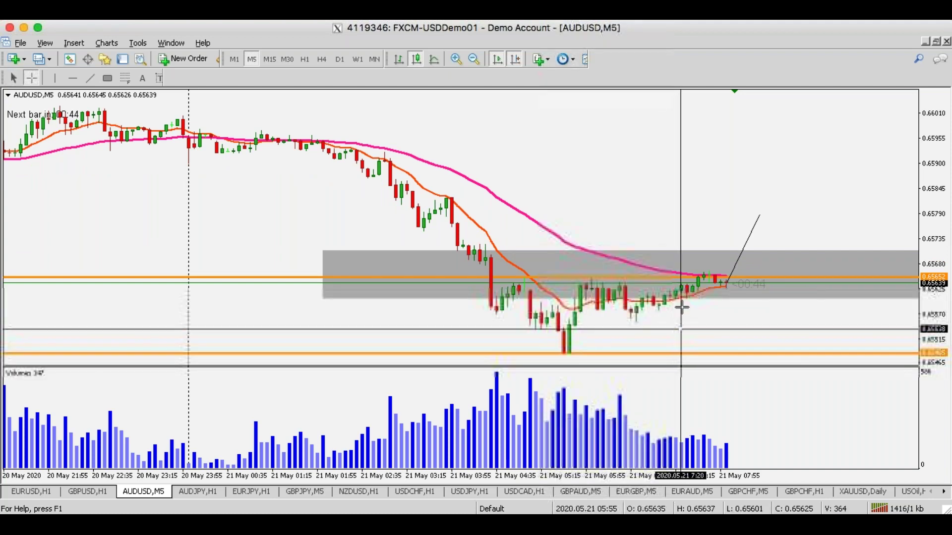
left_click_drag(932, 323, 935, 330)
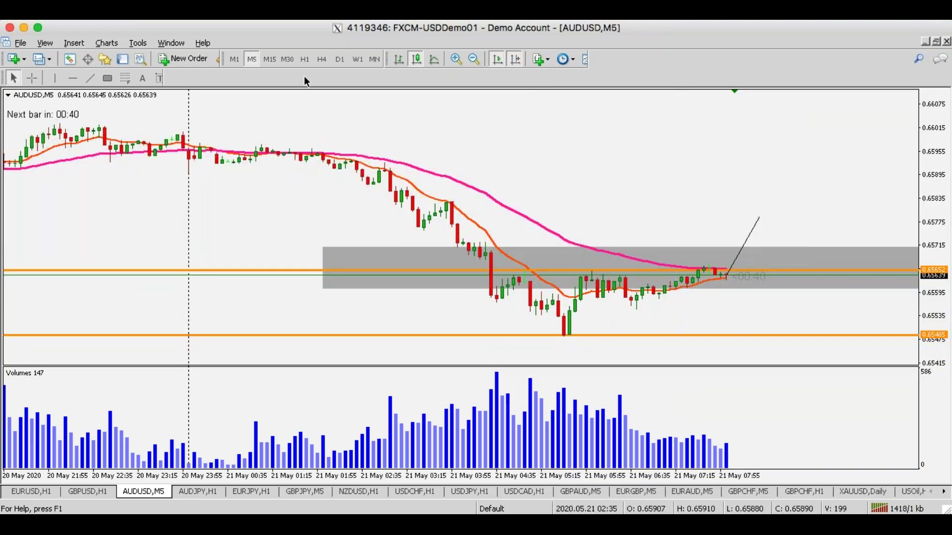
On H1, draw a Fibonacci retracement from the 20 May high to the 21 May low and mark its 50–61.8 zone with a rectangle
left_click(304, 59)
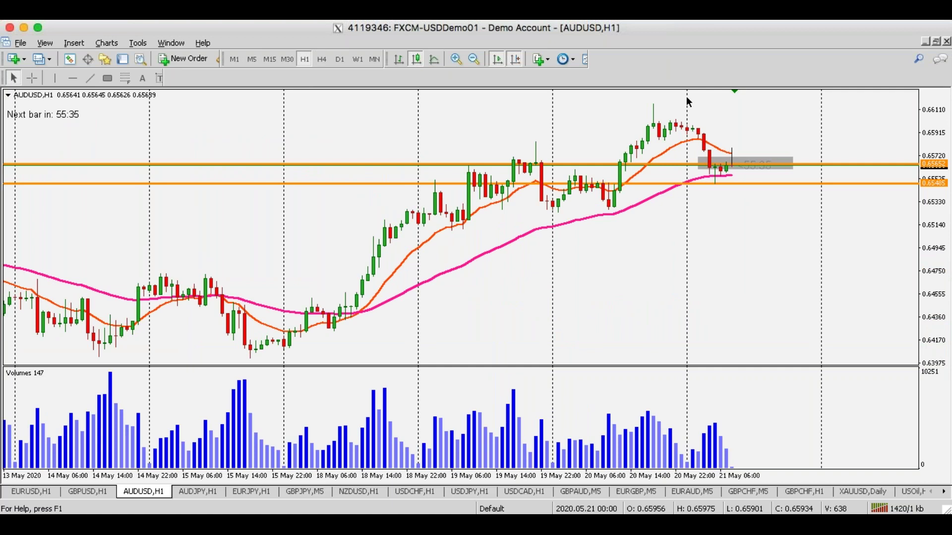
left_click(124, 78)
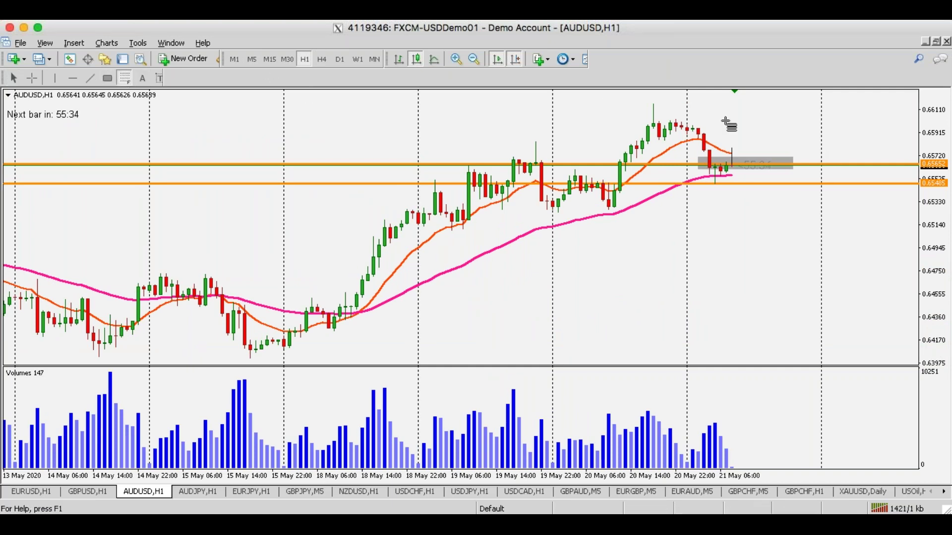
left_click_drag(653, 106, 716, 183)
left_click(107, 78)
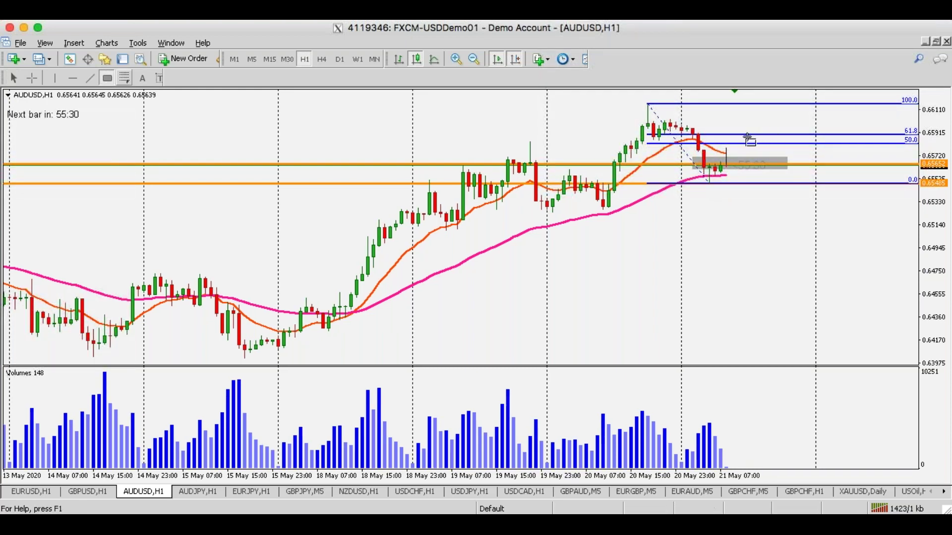
left_click_drag(726, 135, 799, 144)
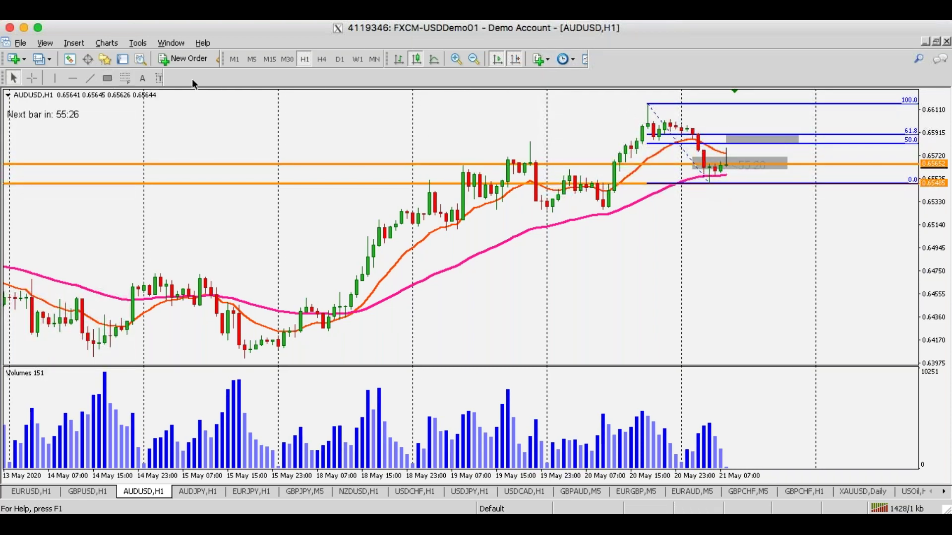
Mark the area just below the 20 May high with a rectangle and delete the Fibonacci retracement
left_click(109, 79)
left_click_drag(648, 106, 845, 122)
double_click(671, 135)
right_click(671, 136)
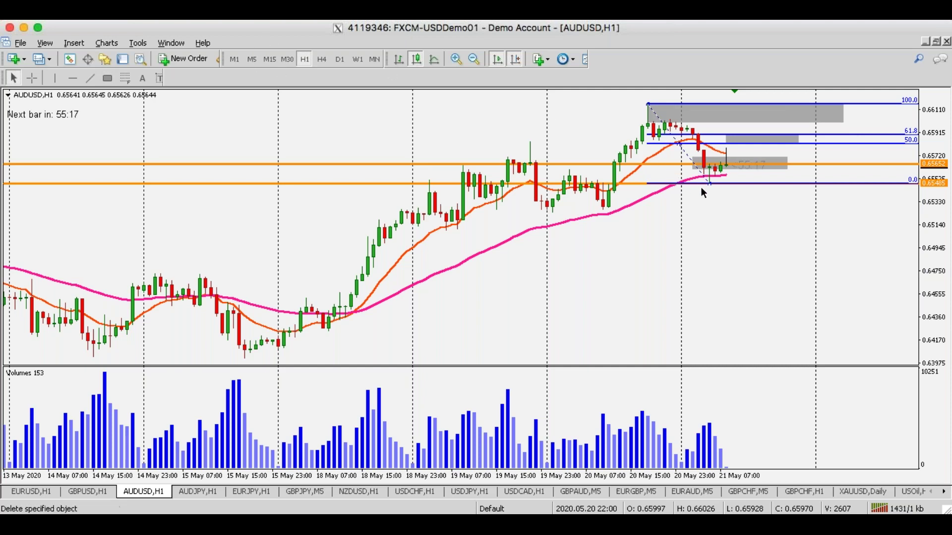
key("Delete")
Return to M5 and extend the rising trend line up to the lower edge of the new 50–61.8 rectangle
left_click(251, 59)
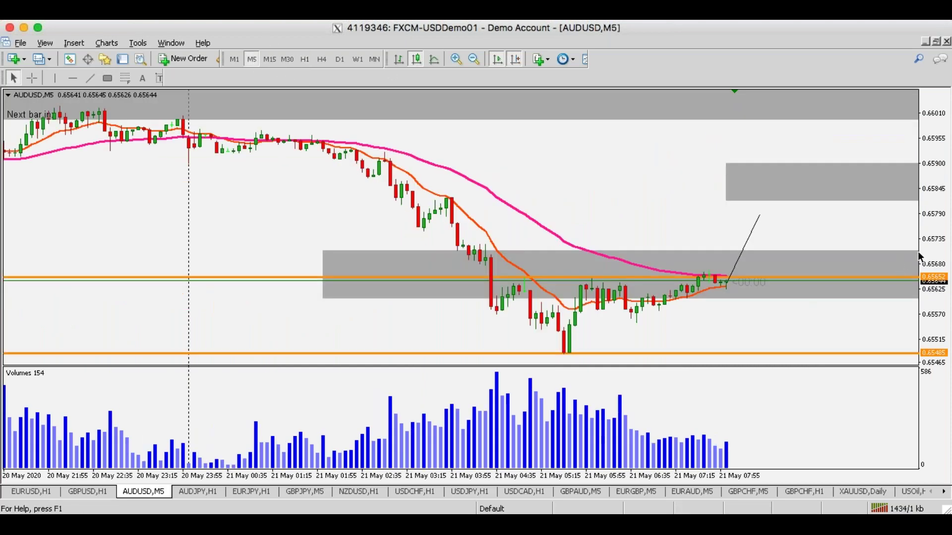
double_click(770, 215)
left_click_drag(771, 213, 771, 198)
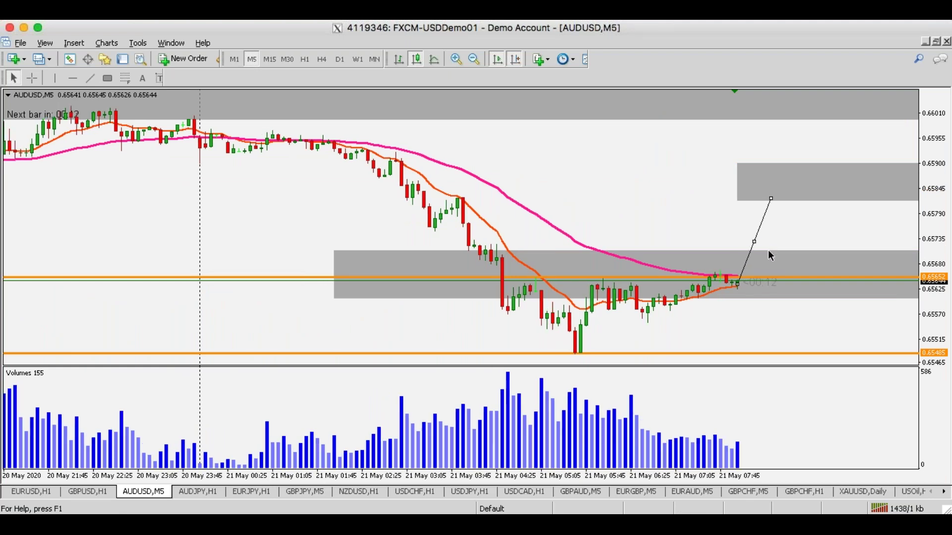
Examine the trend line's upper end and the new 50–61.8 rectangle with the crosshair and a compressed price scale
key("ctrl+f")
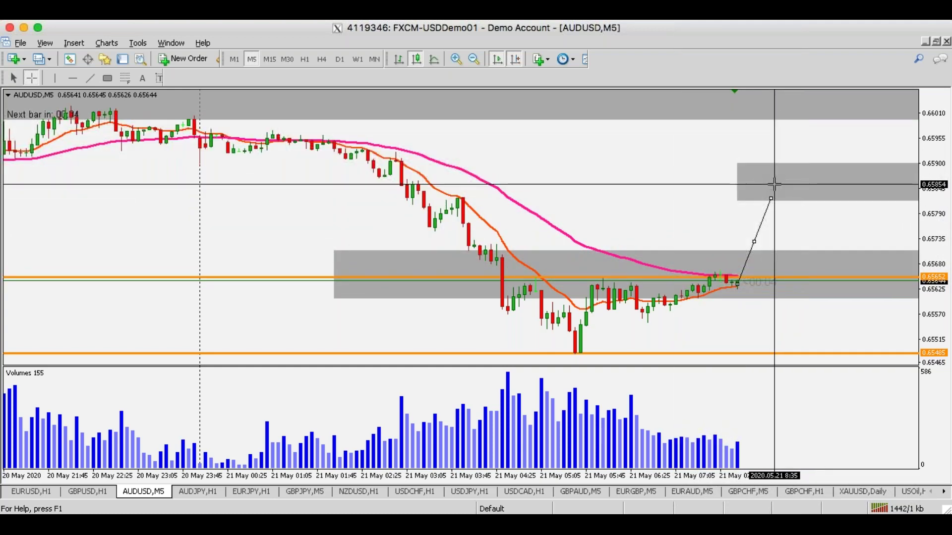
left_click(768, 193)
left_click_drag(928, 241, 928, 255)
middle_click(774, 197)
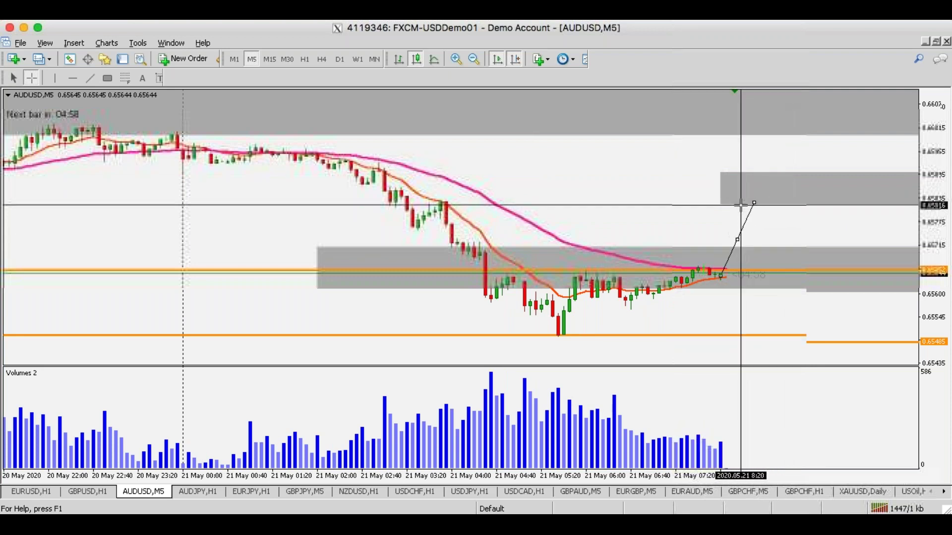
Reposition the trend line's upper end near the lower edge of the new 50–61.8 rectangle
key("Escape")
left_click_drag(756, 200, 824, 131)
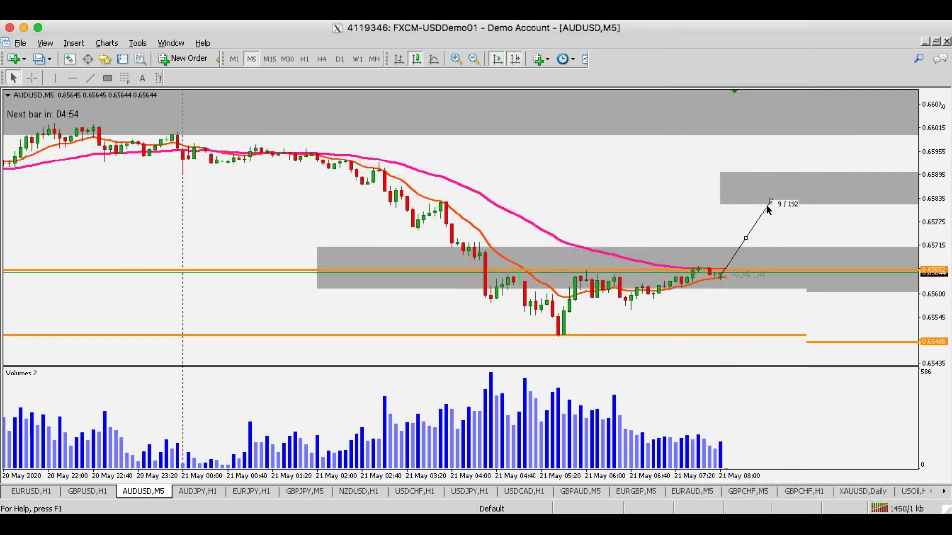
left_click_drag(936, 246, 936, 246)
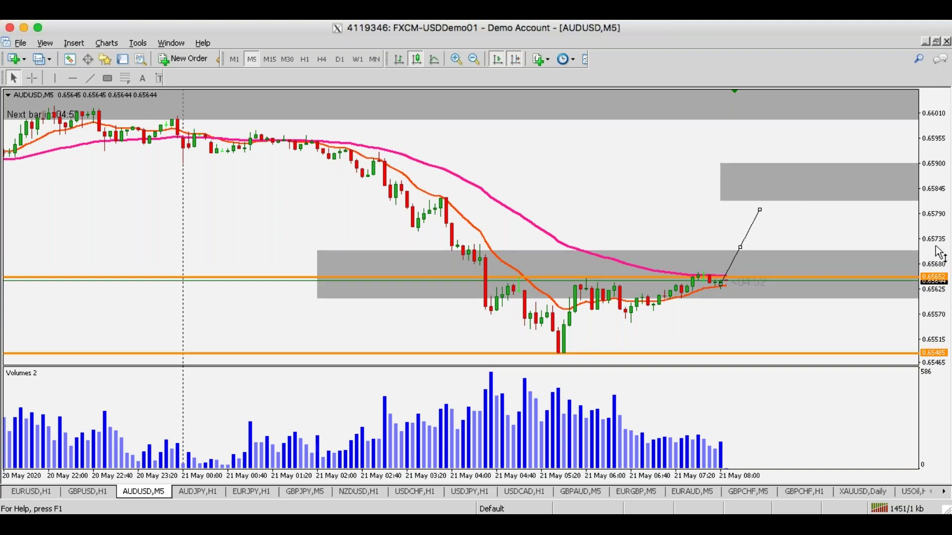
Switch to H1 and extend the trend line's upper end above the rectangle at the 20 May high
left_click(305, 59)
left_click_drag(728, 148, 766, 106)
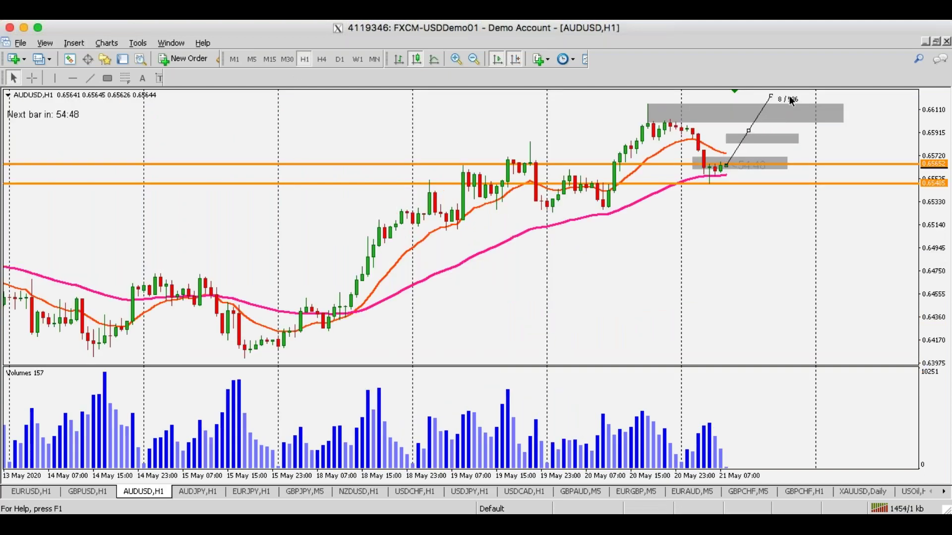
double_click(760, 129)
middle_click(537, 171)
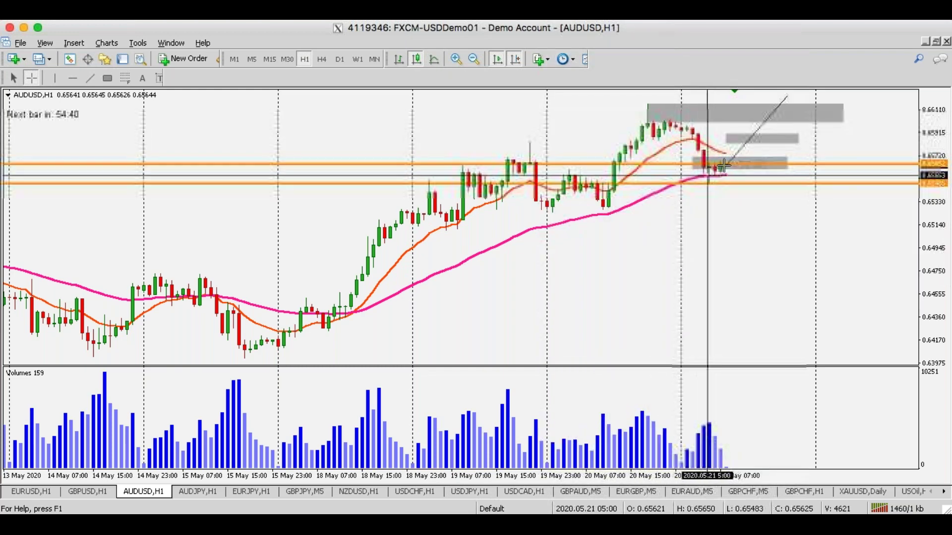
left_click_drag(928, 154, 929, 164)
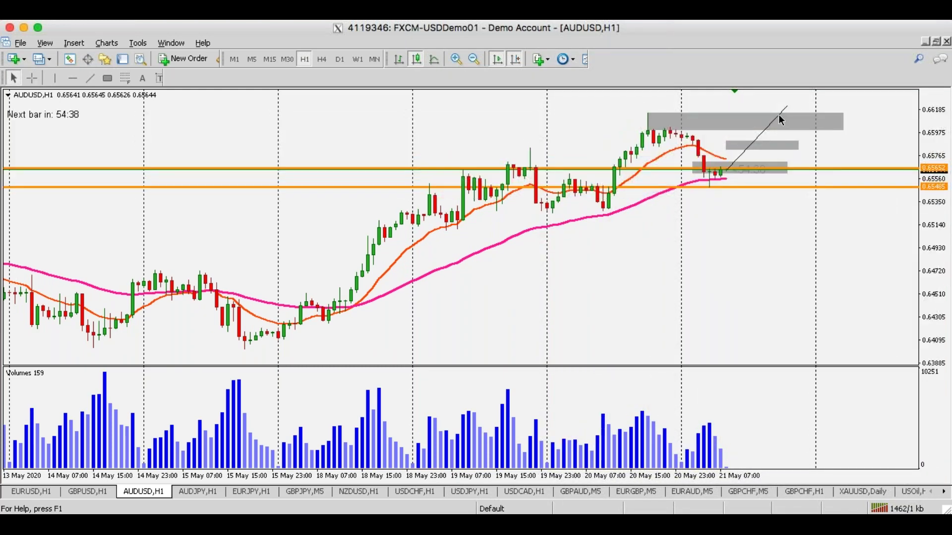
Shorten the trend line so that its upper end lies at the small middle 50–61.8 rectangle
double_click(787, 105)
mouse_move(788, 105)
left_mouse_down()
mouse_move(783, 118)
mouse_move(783, 109)
mouse_move(794, 113)
left_mouse_up()
left_click_drag(794, 113, 744, 154)
left_click_drag(748, 142, 748, 141)
left_click_drag(749, 144, 750, 146)
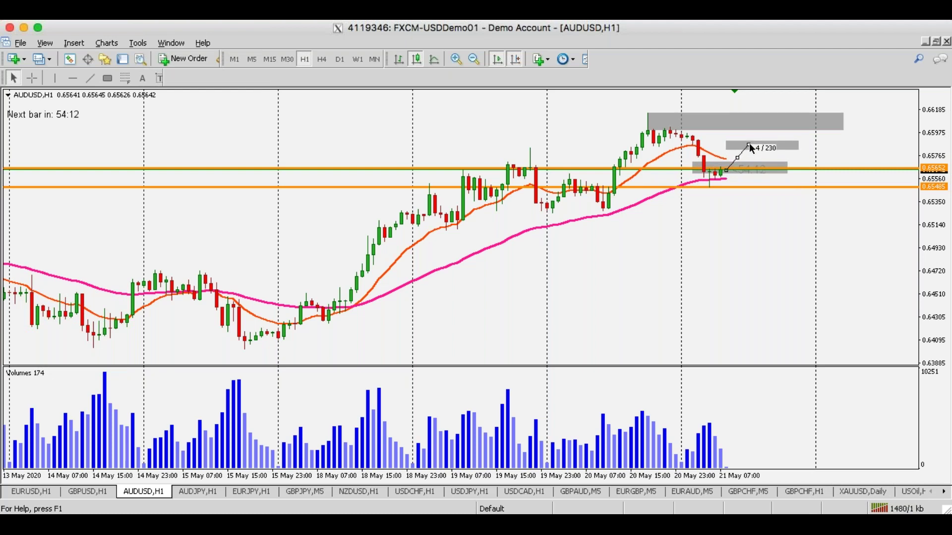
left_click_drag(749, 145, 749, 141)
middle_click(749, 141)
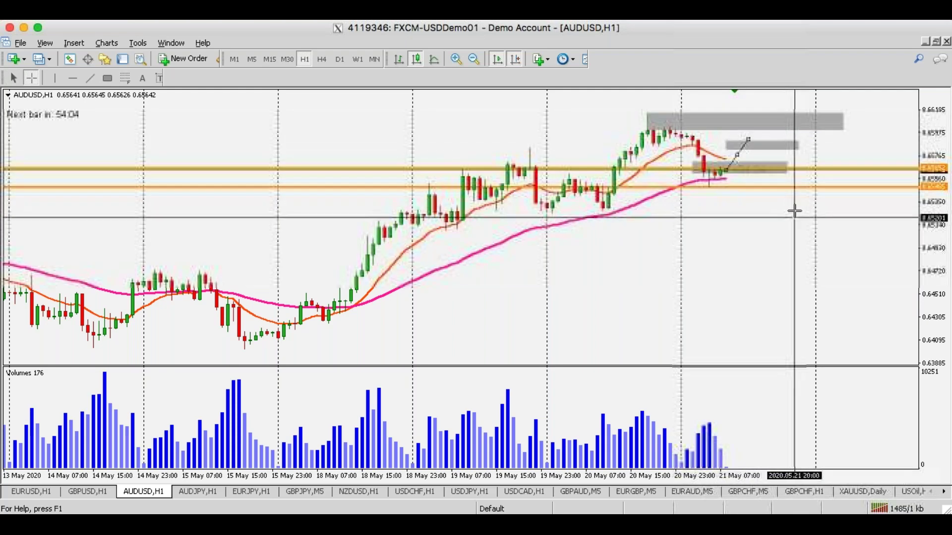
left_click(749, 138)
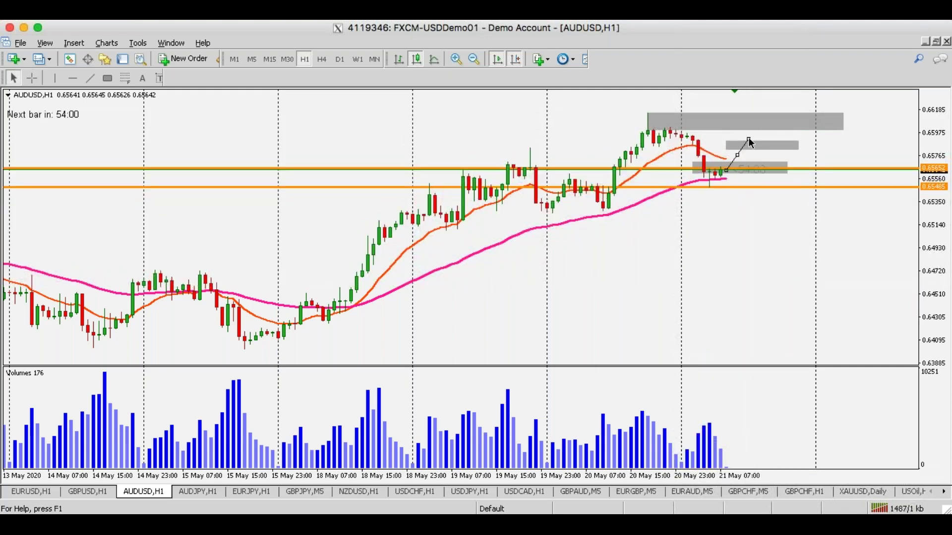
left_click_drag(749, 140, 749, 143)
Extend the trend line upward through the 20 May high rectangle and well beyond its upper edge
left_click_drag(748, 142, 794, 113)
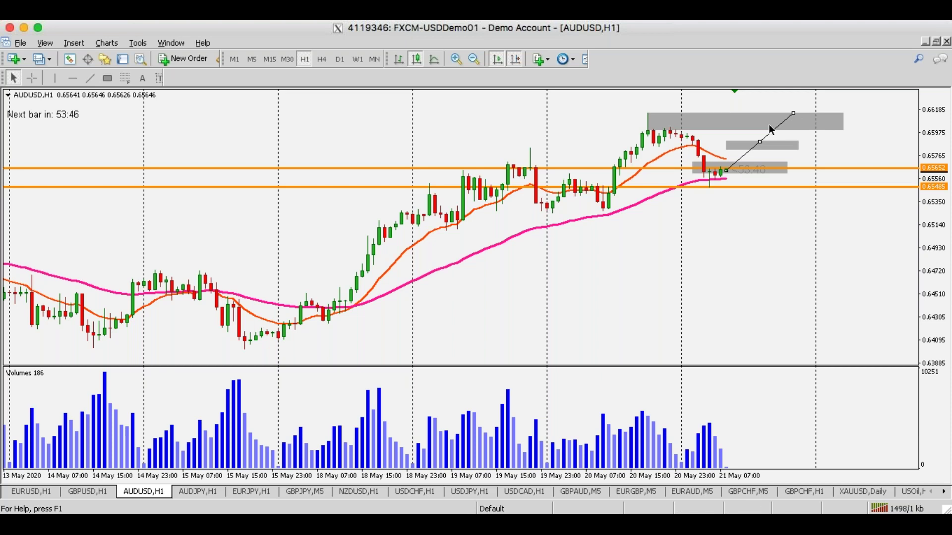
left_click_drag(795, 133, 840, 92)
double_click(812, 122)
Place a horizontal line at 0.66151 on the 20 May high, along the upper edge of the grey rectangle
middle_click(775, 143)
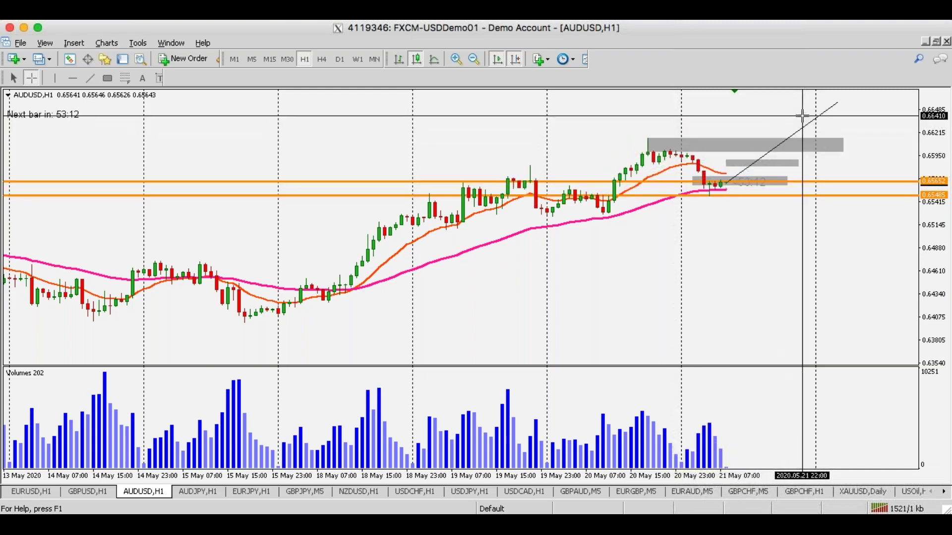
left_click(787, 140)
key("ctrl+f")
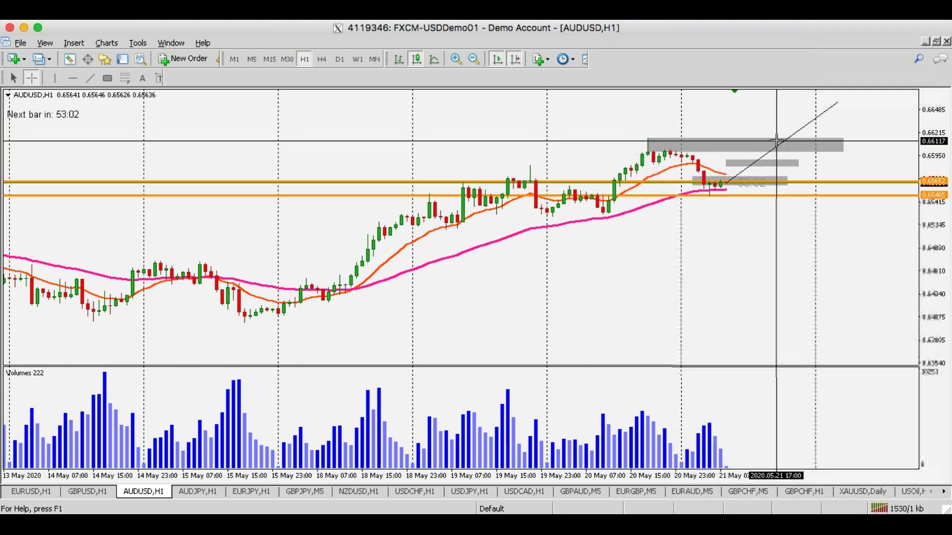
key("Escape")
left_click(72, 78)
left_click_drag(739, 119, 742, 140)
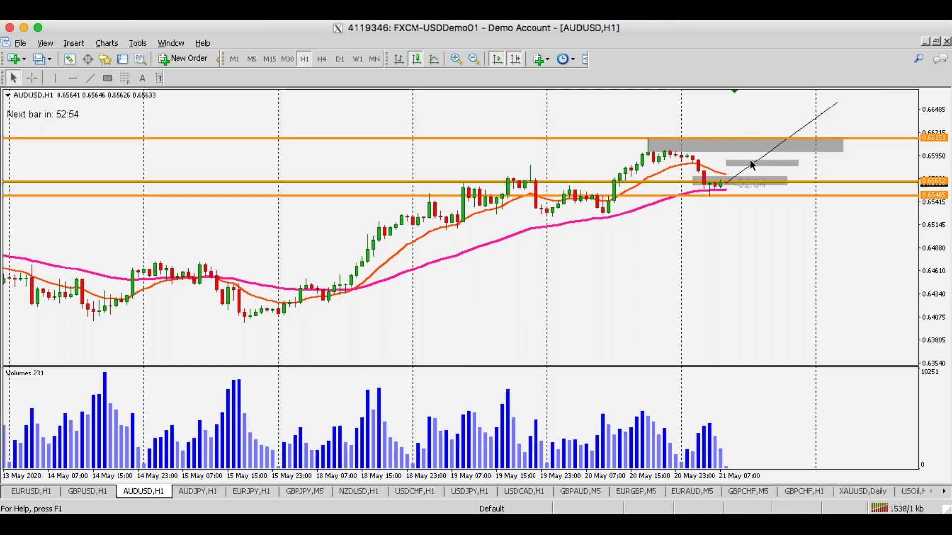
Examine the trend line's crossing of the 0.66151 level, then inspect price around the 0.65652 and 0.65485 levels on M5
middle_click(787, 137)
middle_click(841, 122)
left_click_drag(925, 309, 925, 300)
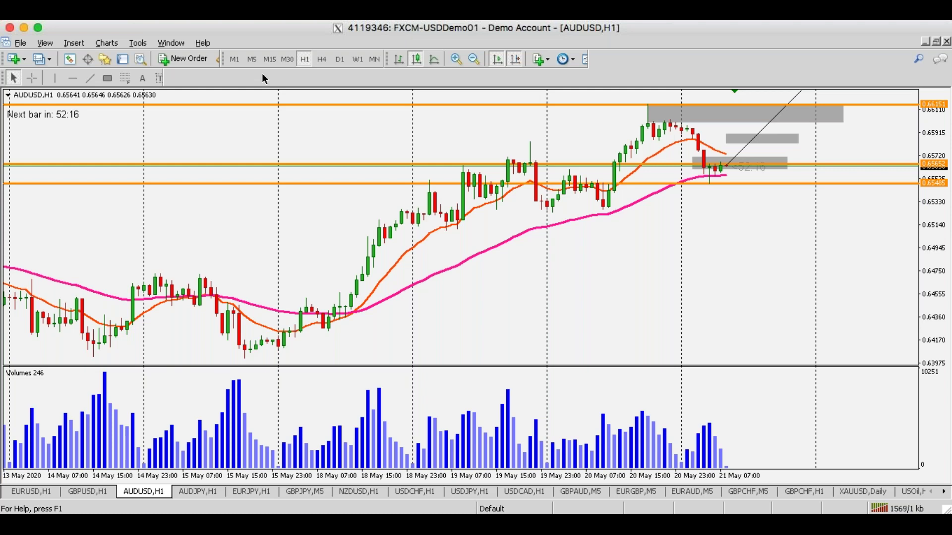
left_click(254, 61)
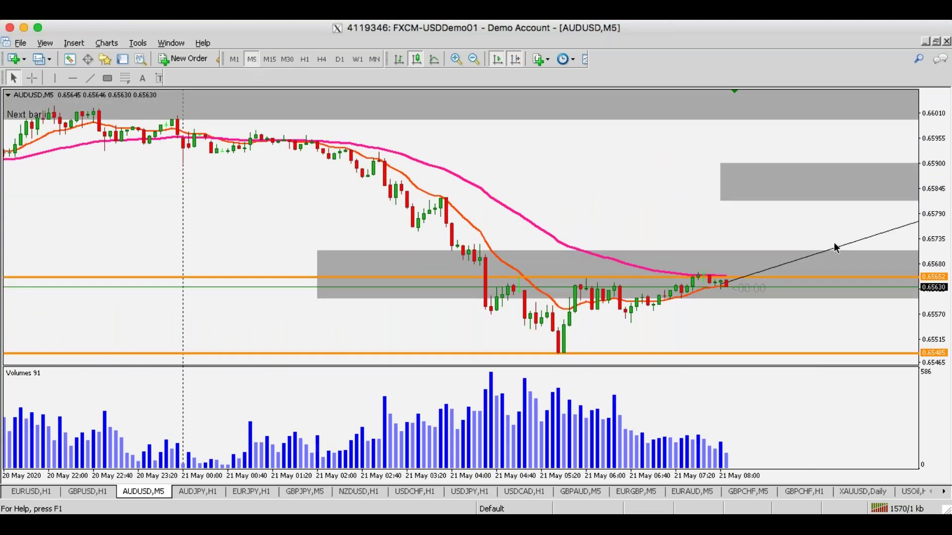
left_click_drag(930, 292, 938, 247)
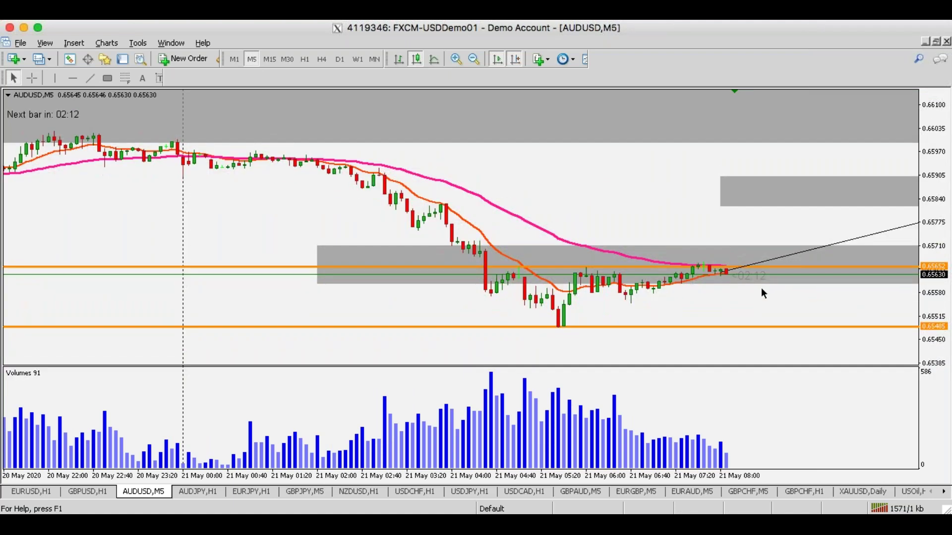
double_click(936, 241)
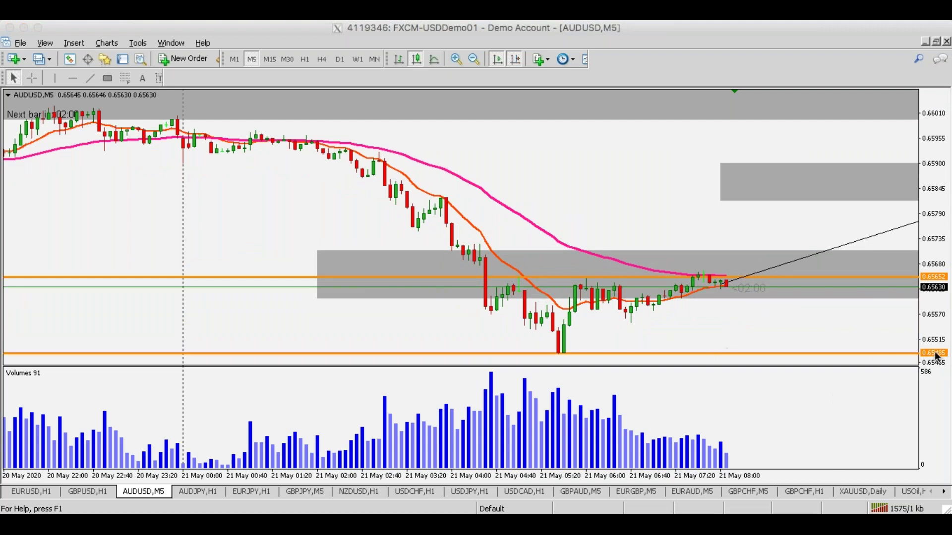
left_click(932, 333)
middle_click(699, 275)
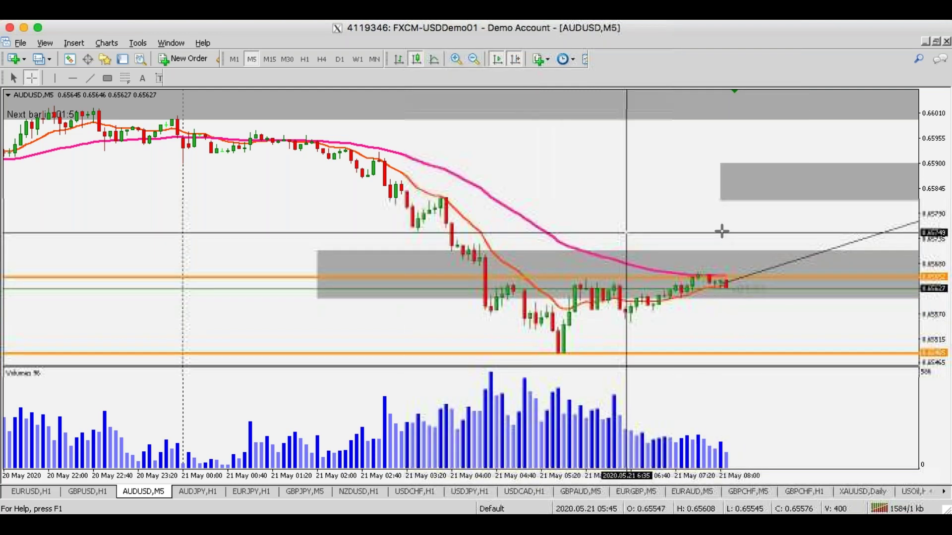
left_click(808, 334)
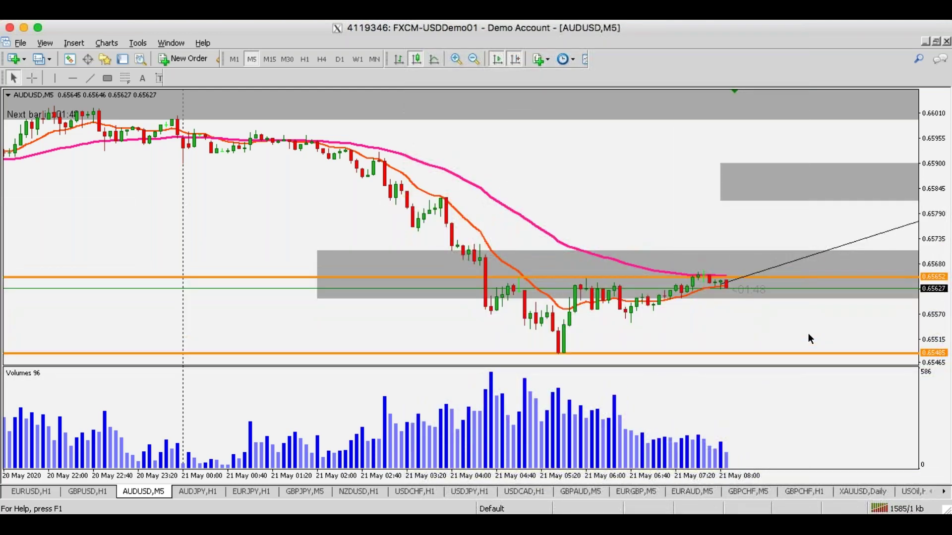